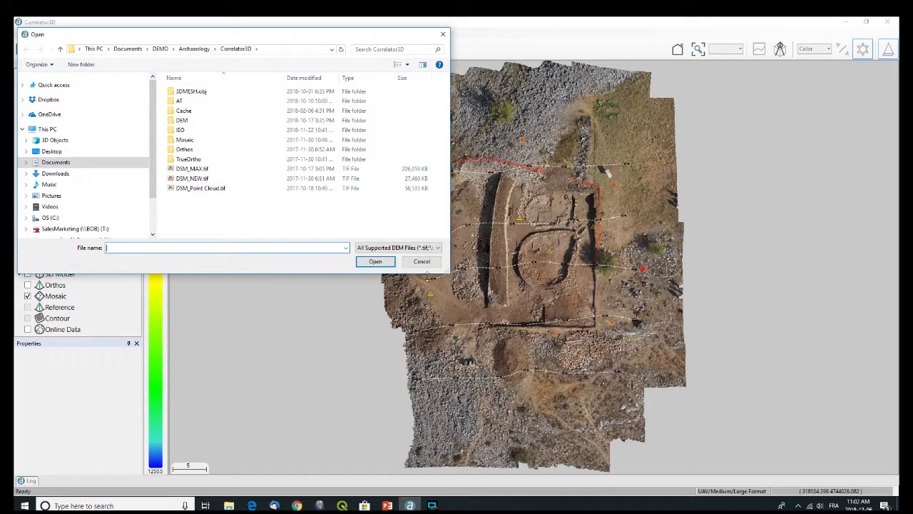
- Check which file formats are supported for adding a DEM to the project, without adding one
left_click(407, 247)
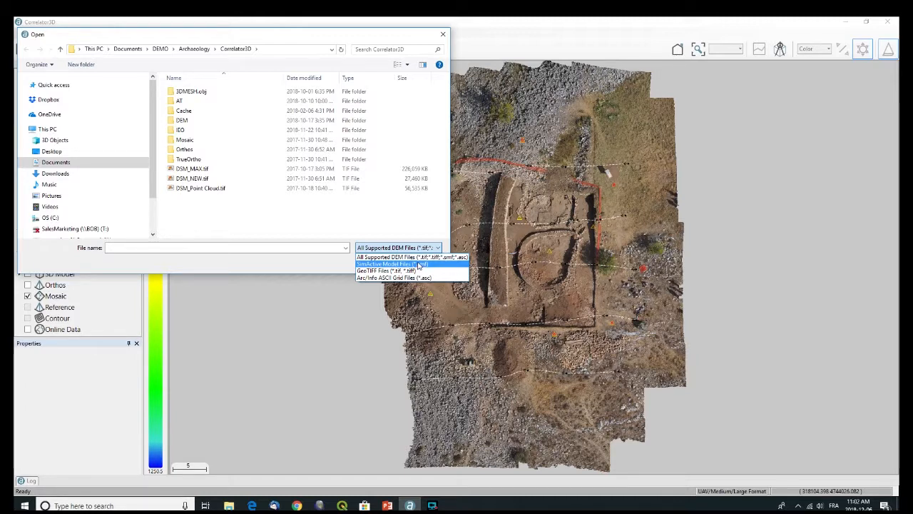
key("Escape")
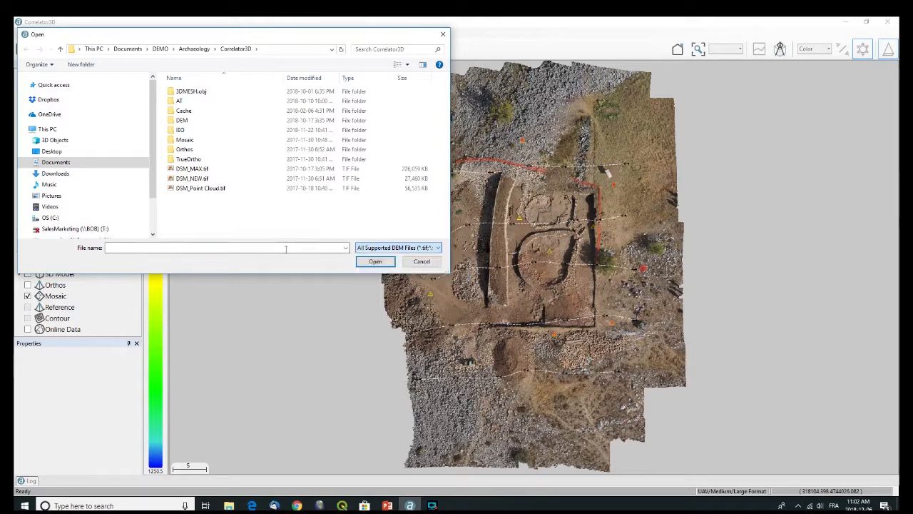
left_click(422, 262)
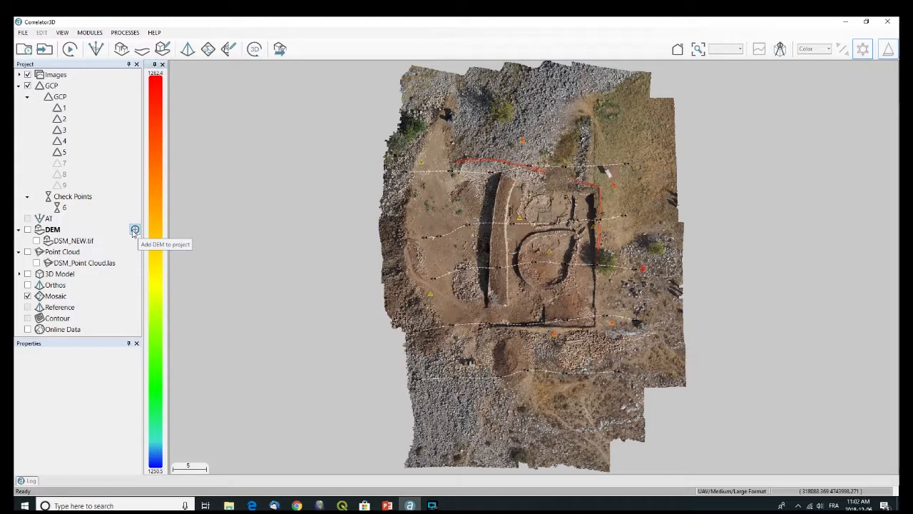
left_click(134, 231)
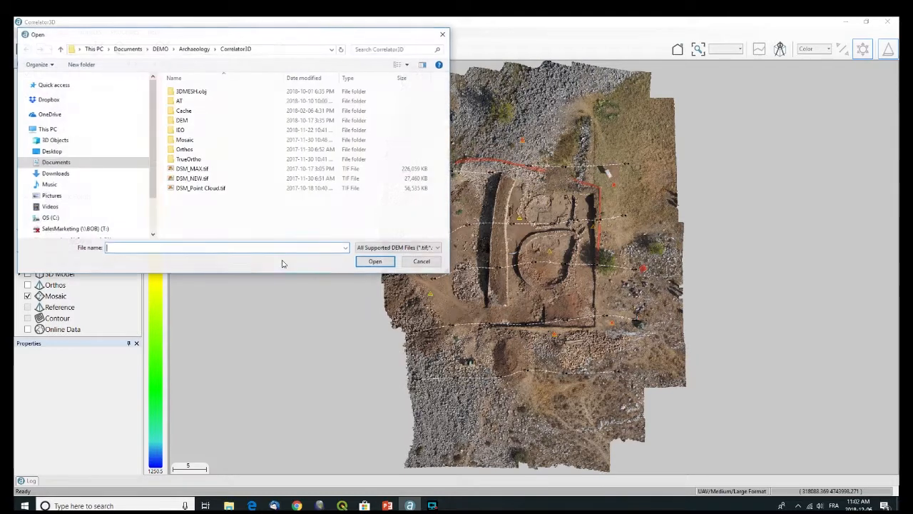
left_click(422, 261)
key("alt+Tab")
key("alt+Tab")
key("alt+Tab")
key("alt+Tab")
key("alt+Tab")
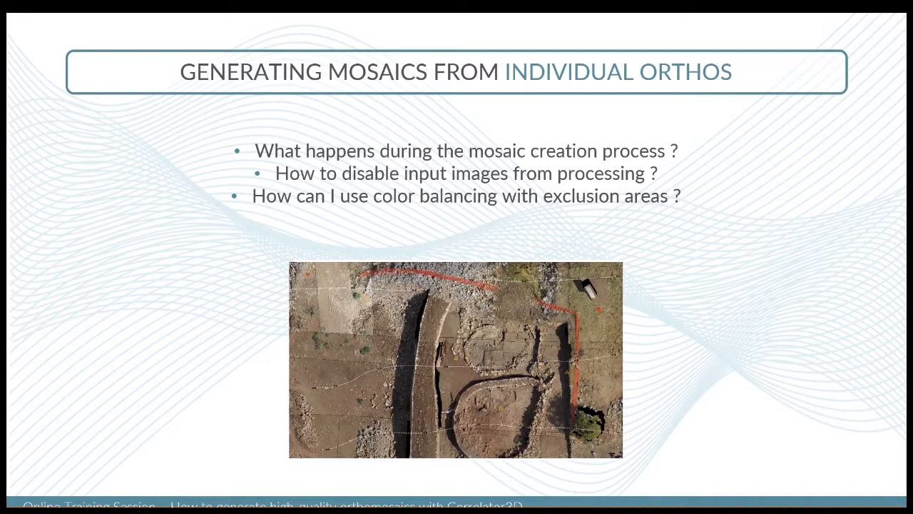
key("alt+Tab")
key("alt+Tab")
key("alt+Tab")
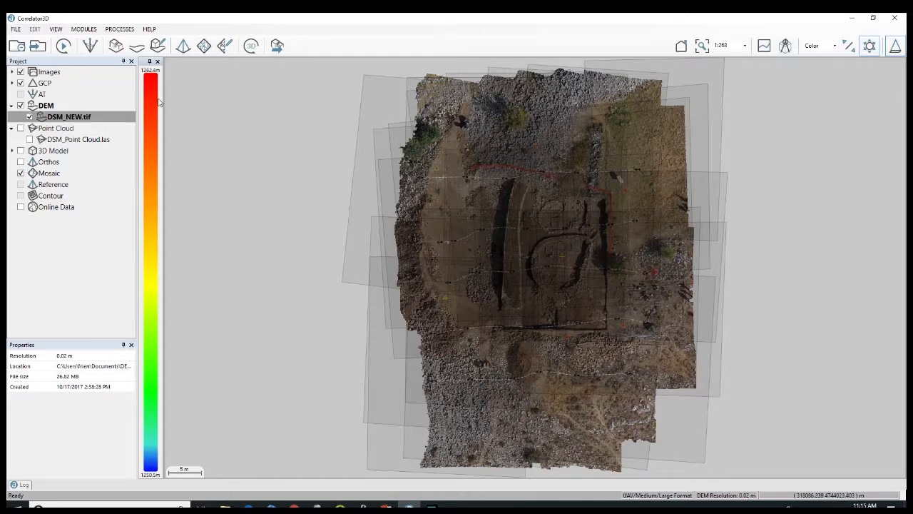
- Run the orthorectification on DSM_NEW.tif with the DSM-based true ortho option, keeping the 0.007 m output resolution
left_click(57, 119)
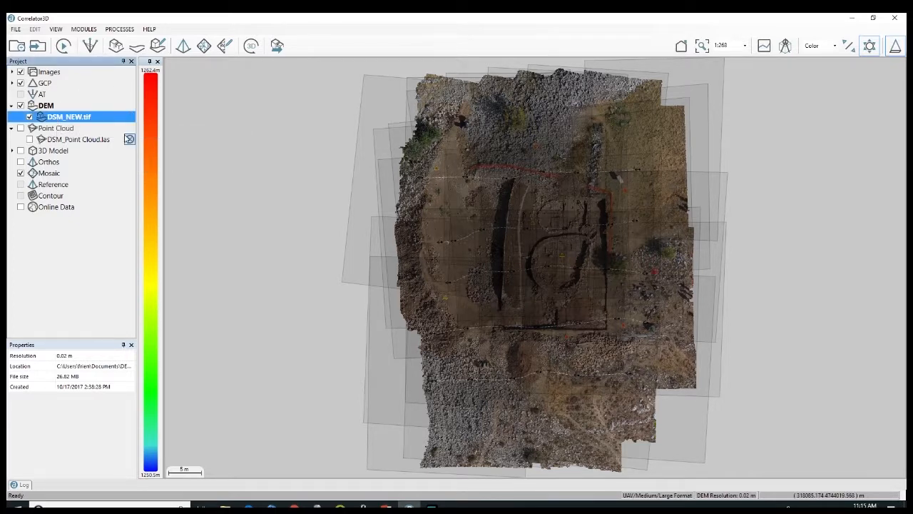
left_click(83, 28)
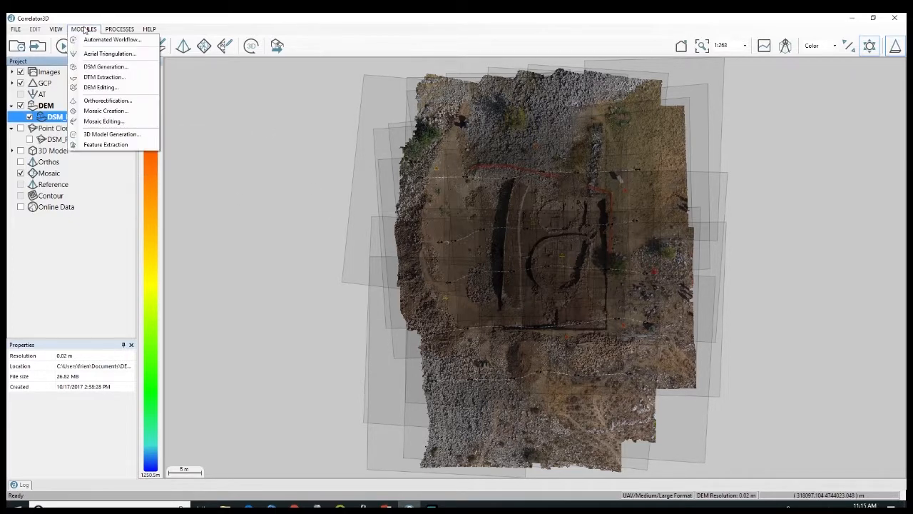
left_click(96, 100)
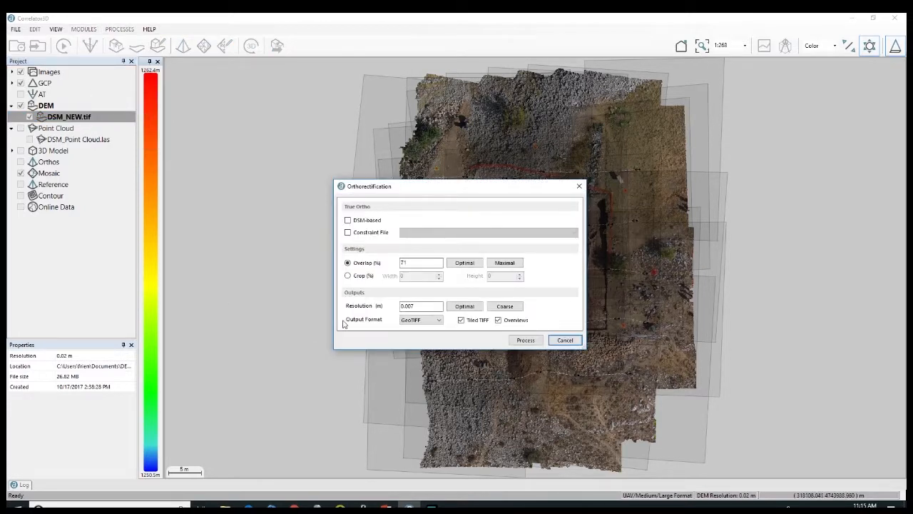
left_click(347, 221)
left_click(348, 221)
left_click(347, 221)
double_click(421, 305)
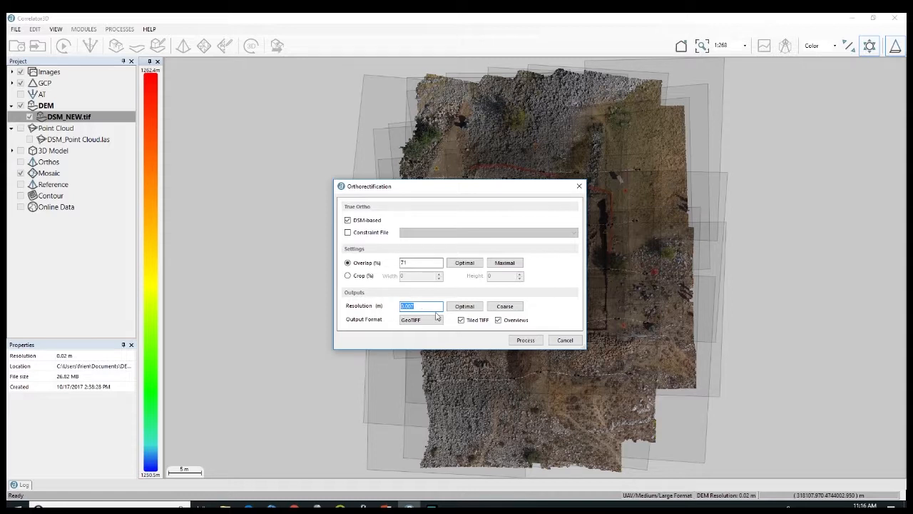
left_click(412, 306)
left_click(526, 340)
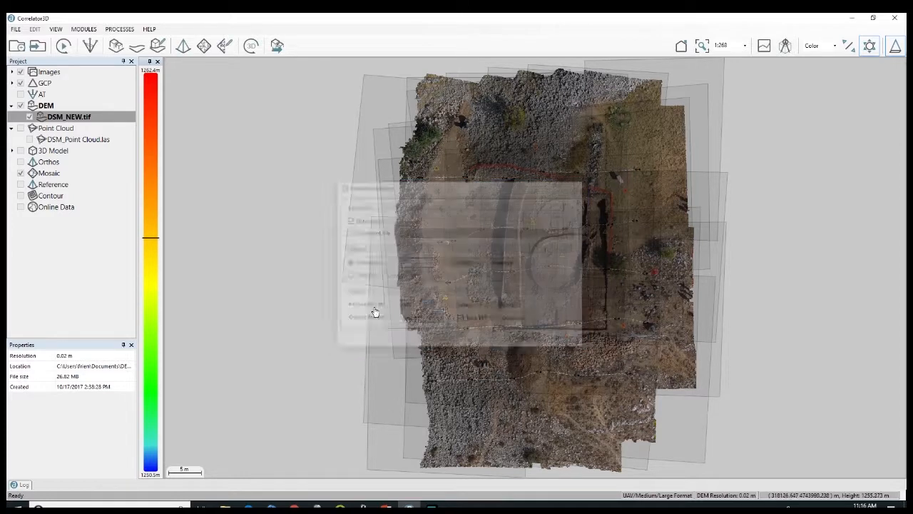
- Load and display the individual orthos, with the mosaic and the image footprints hidden
left_click(21, 162)
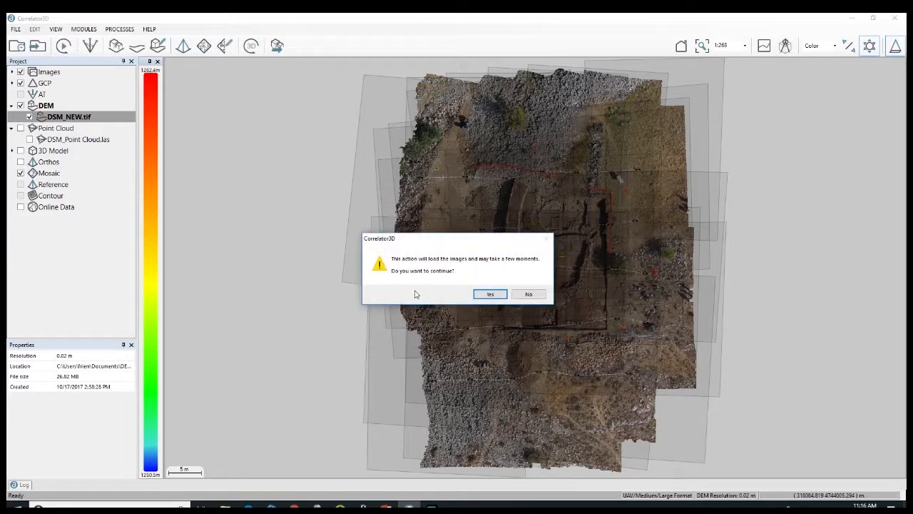
left_click(486, 295)
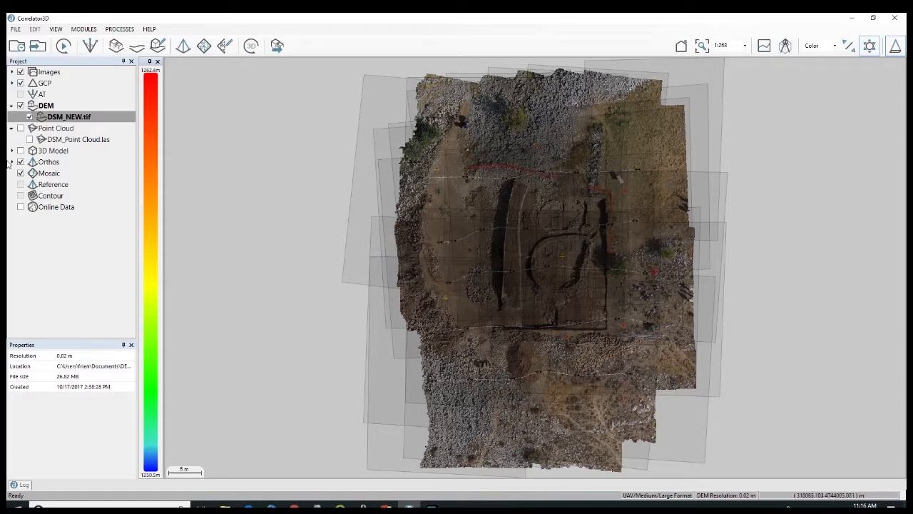
left_click(21, 173)
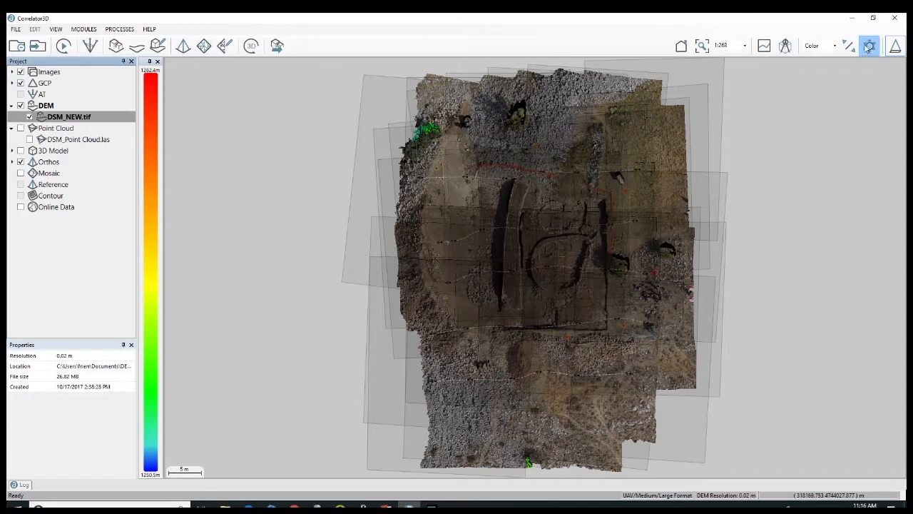
left_click(895, 46)
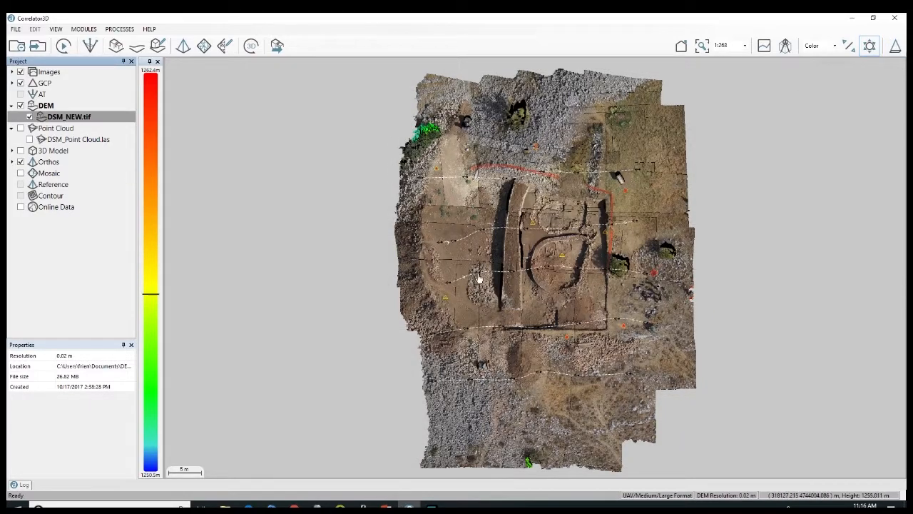
scroll(447, 225, "up", 2)
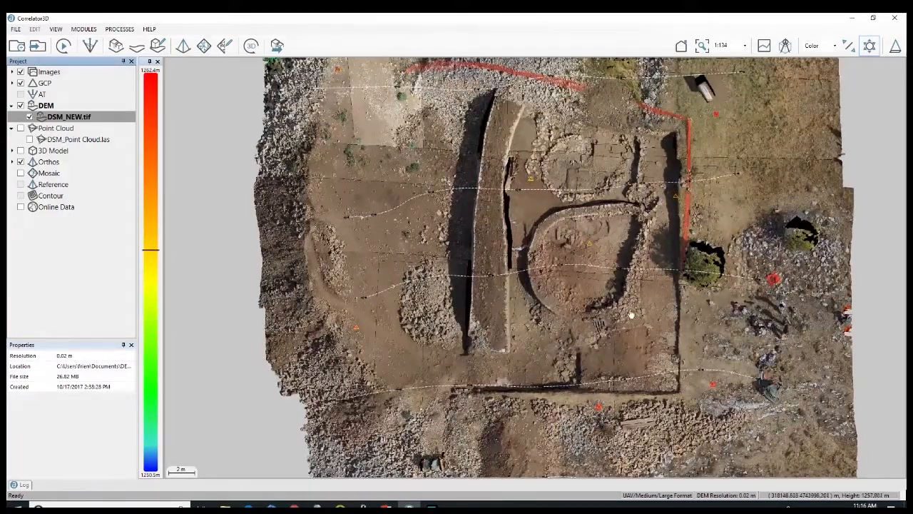
scroll(448, 307, "up", 1)
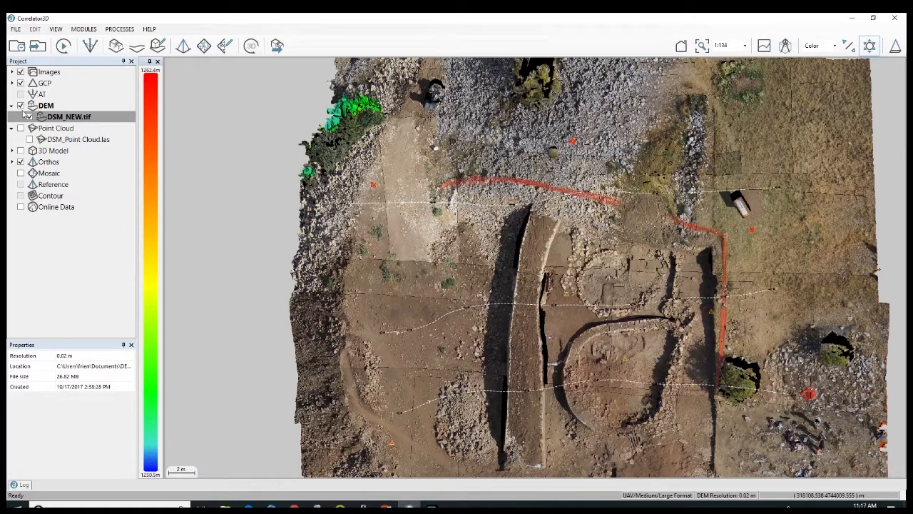
- Run Mosaic Creation with color balancing, nadir optimization and a feathering size of 37 pixels
left_click(83, 29)
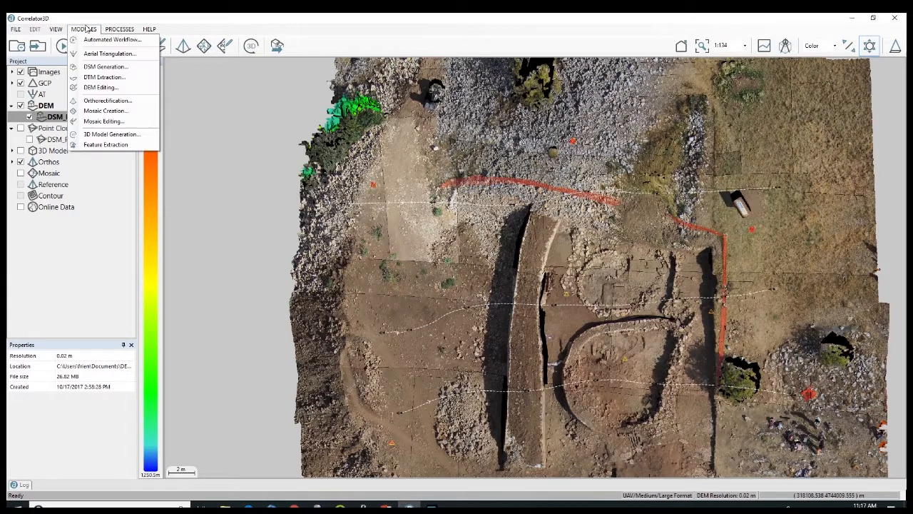
left_click(105, 111)
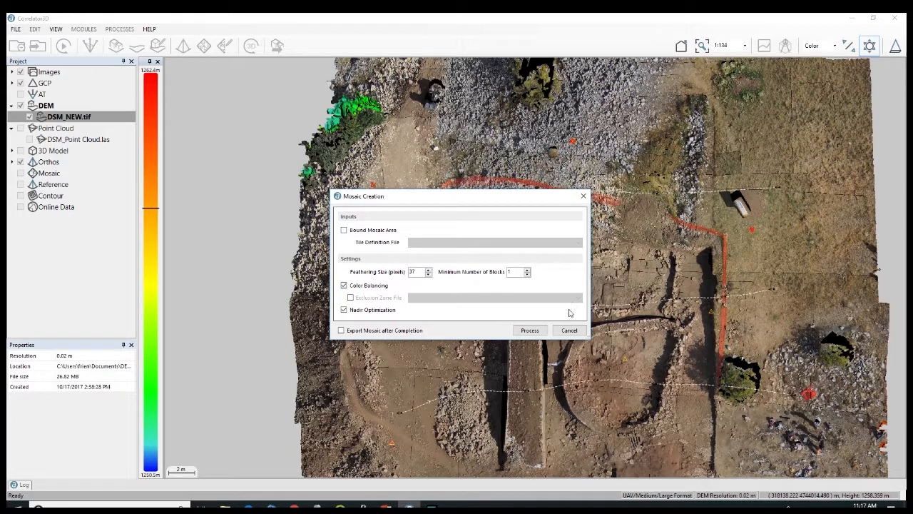
left_click(532, 335)
- Display the mosaic over the orthos and inspect it around the excavation walls and trench
left_click(20, 174)
left_click_drag(678, 351, 604, 307)
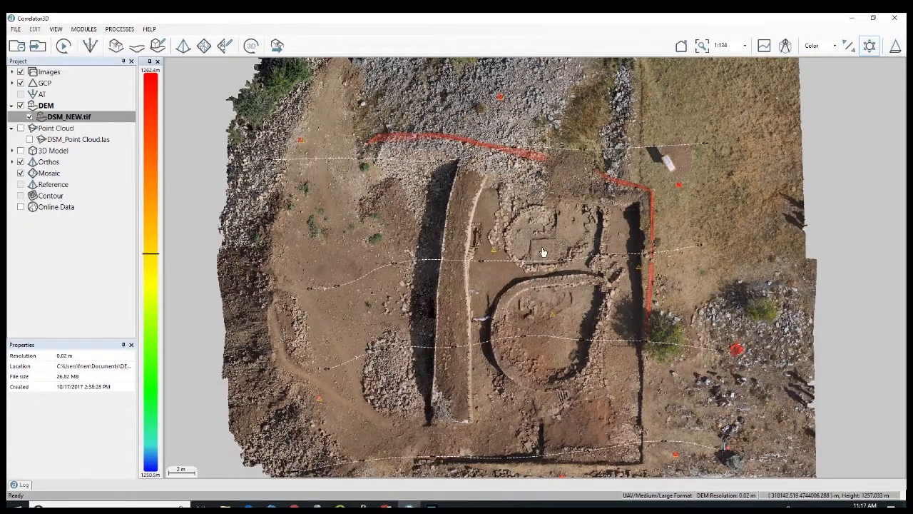
scroll(569, 250, "up", 1)
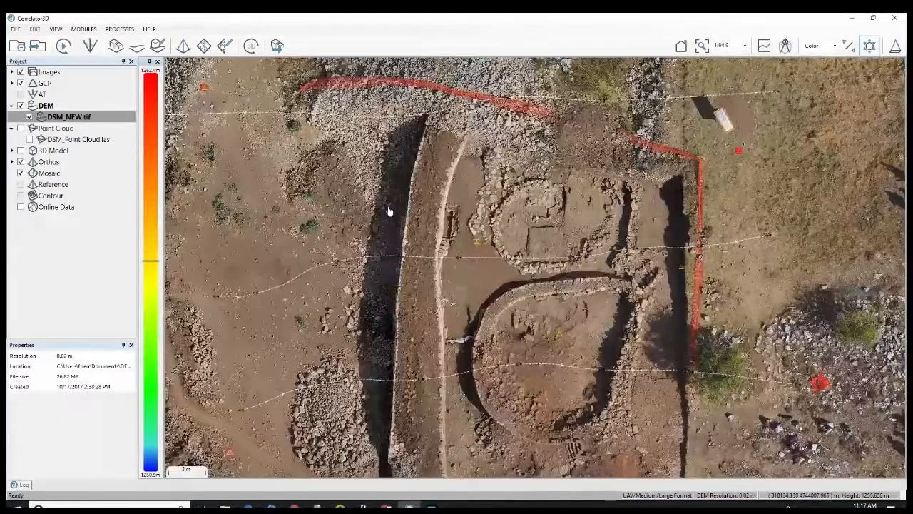
left_click_drag(393, 217, 434, 320)
left_click_drag(489, 167, 398, 138)
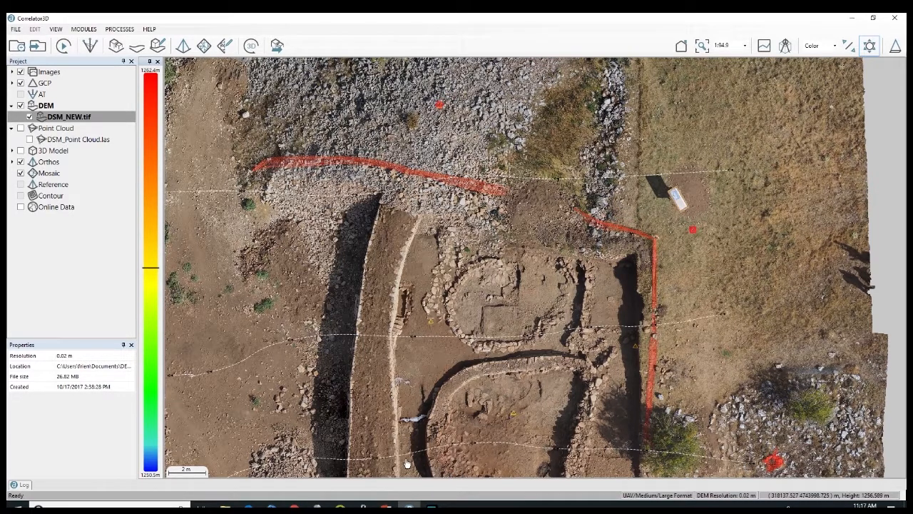
left_click(83, 29)
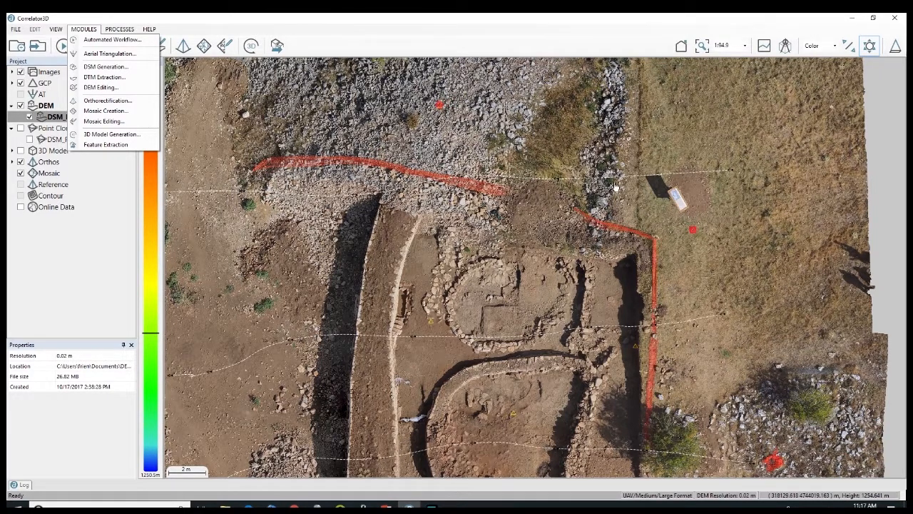
left_click(173, 13)
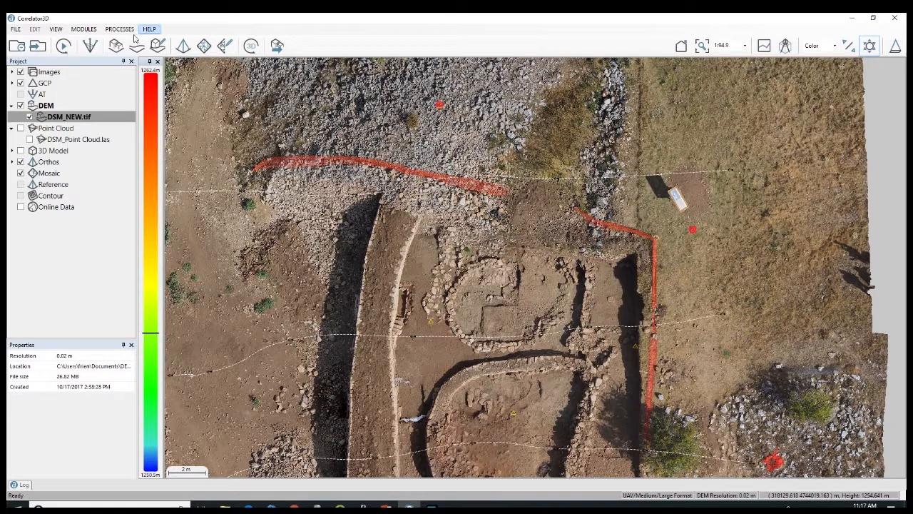
- List the images of FlightLine 0 under Camera 1 and disable P8284928.jpg
left_click(12, 72)
left_click(22, 83)
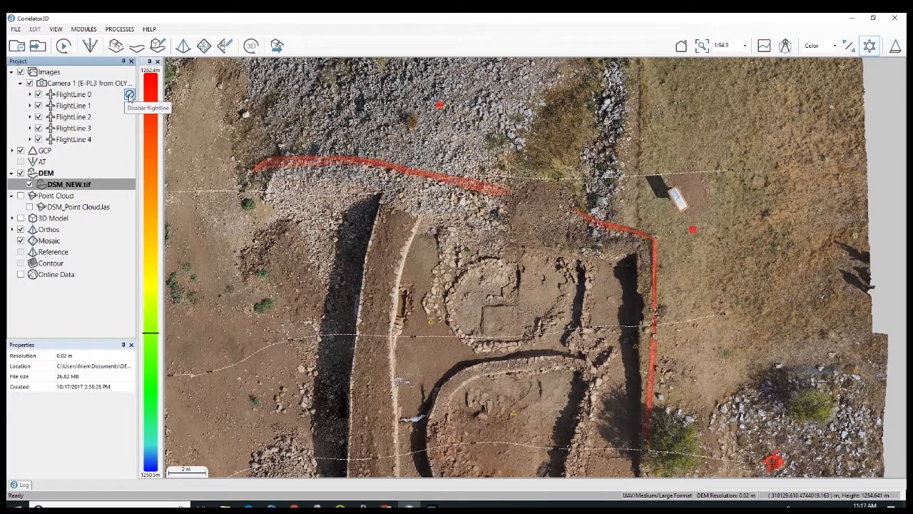
left_click(30, 94)
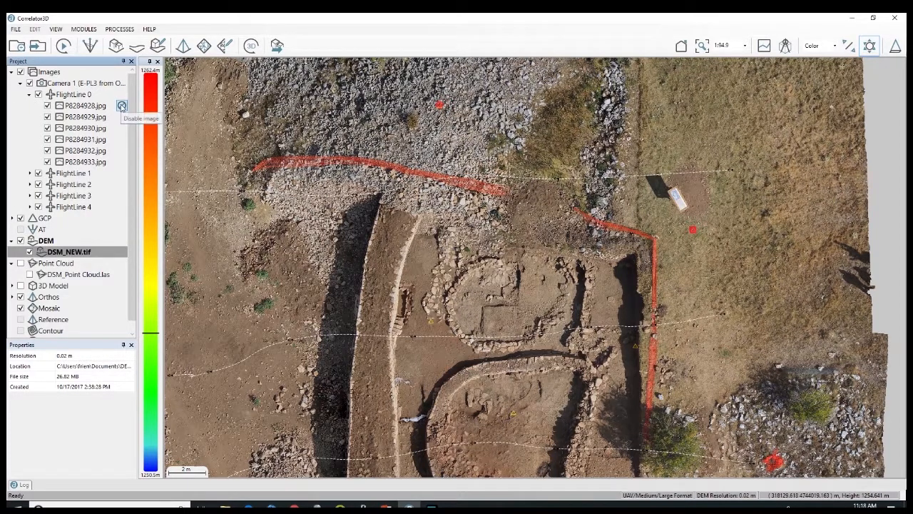
left_click(122, 107)
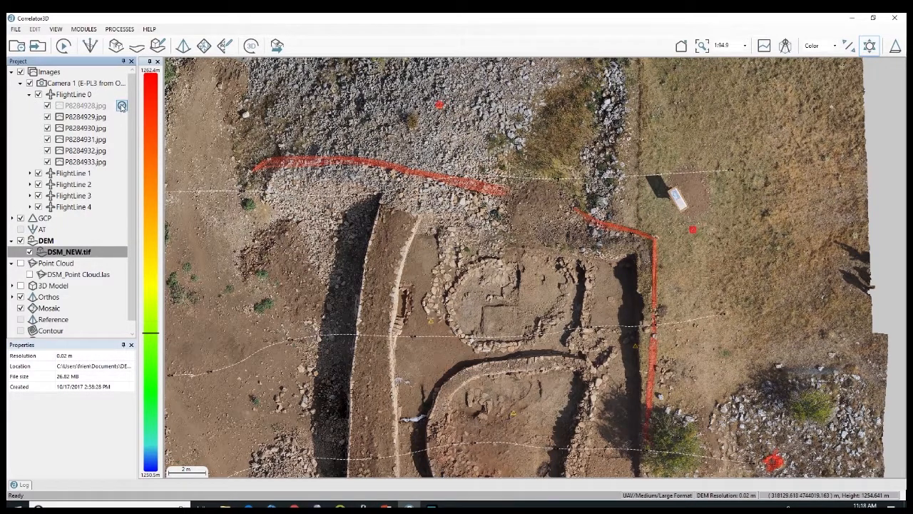
left_click(47, 107)
left_click(47, 117)
left_click(47, 129)
left_click(48, 117)
left_click(48, 106)
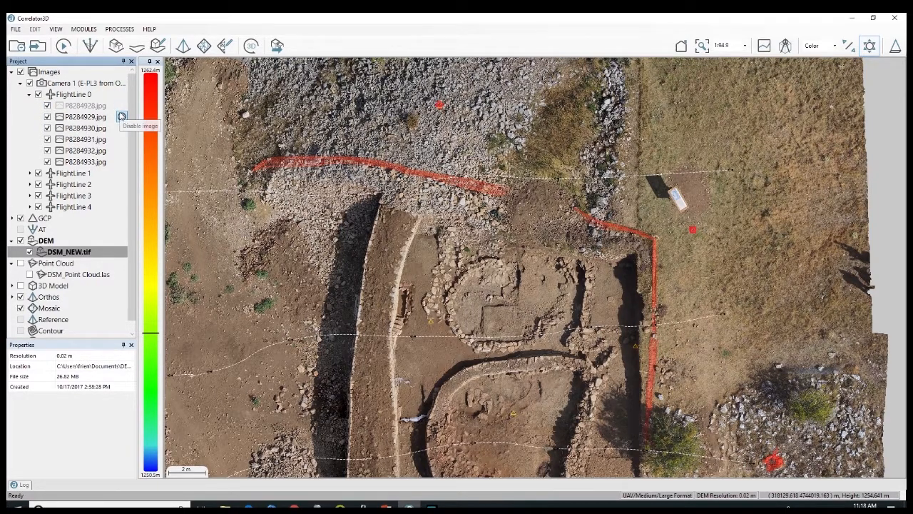
- Disable images P8284929.jpg through P8284933.jpg in FlightLine 0
left_click(121, 117)
left_click(121, 129)
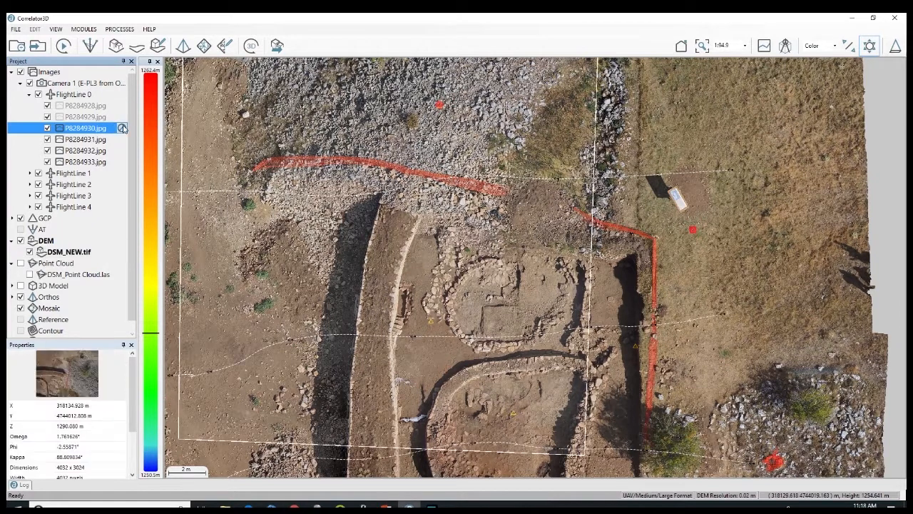
left_click(121, 140)
left_click(121, 150)
left_click(121, 162)
- Collapse the FlightLine 0 image list and disable the whole of FlightLine 1 and FlightLine 0
left_click(29, 94)
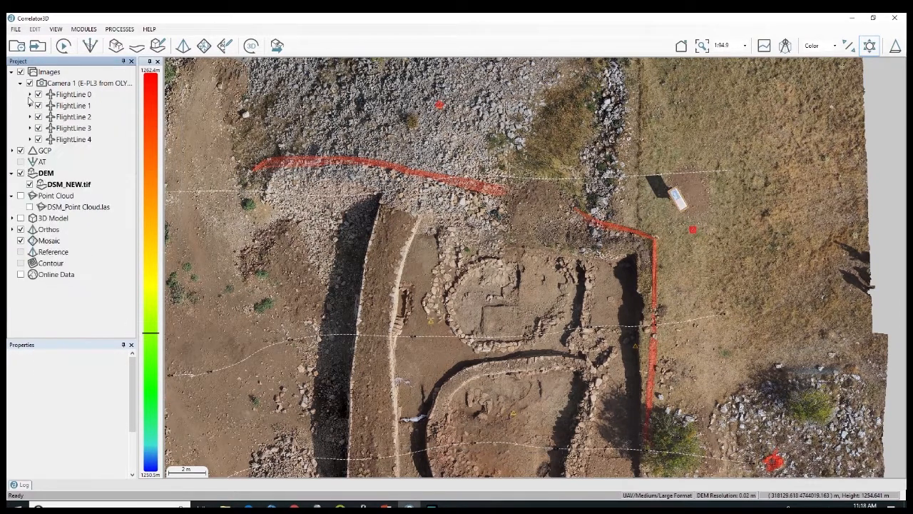
left_click(129, 106)
left_click(130, 95)
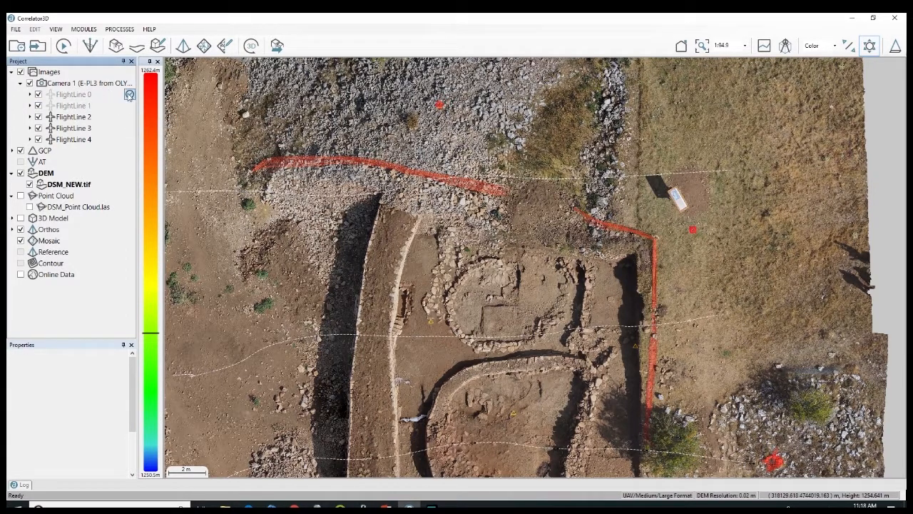
left_click(84, 29)
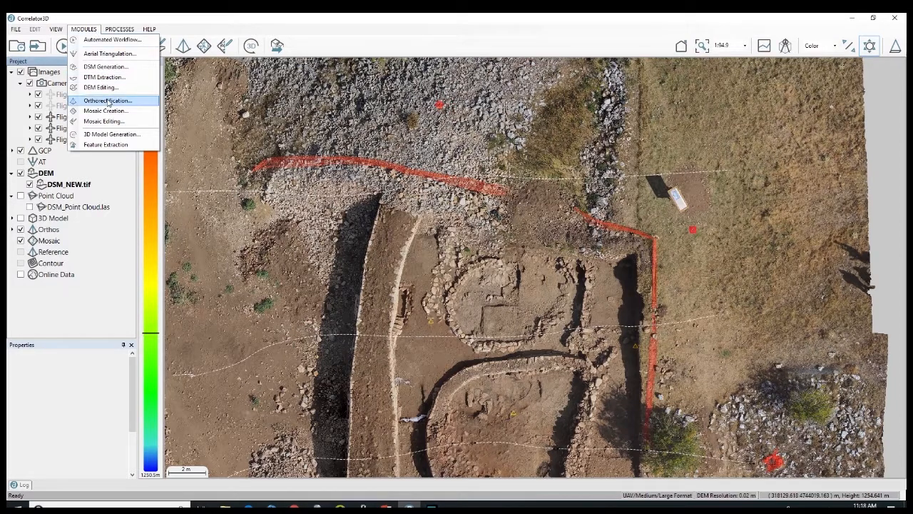
left_click(142, 15)
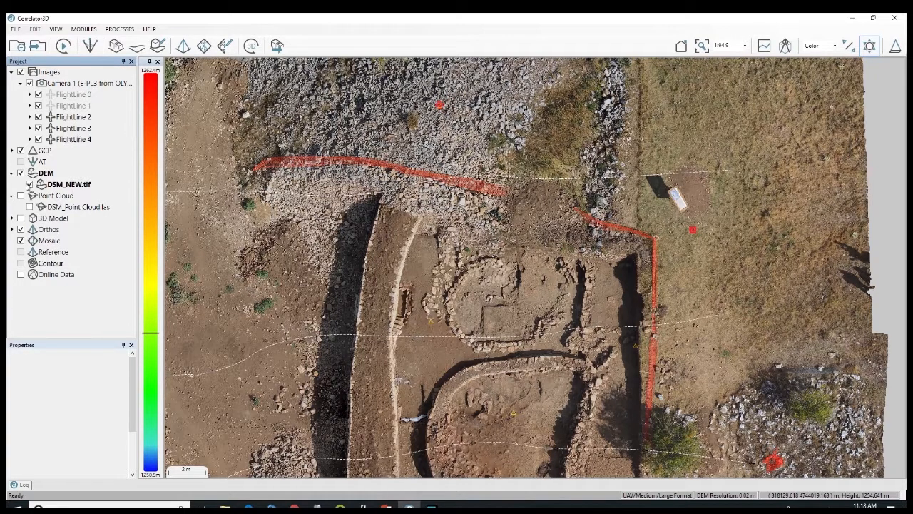
- List the individual orthos and disable ortho P8284929
left_click(11, 229)
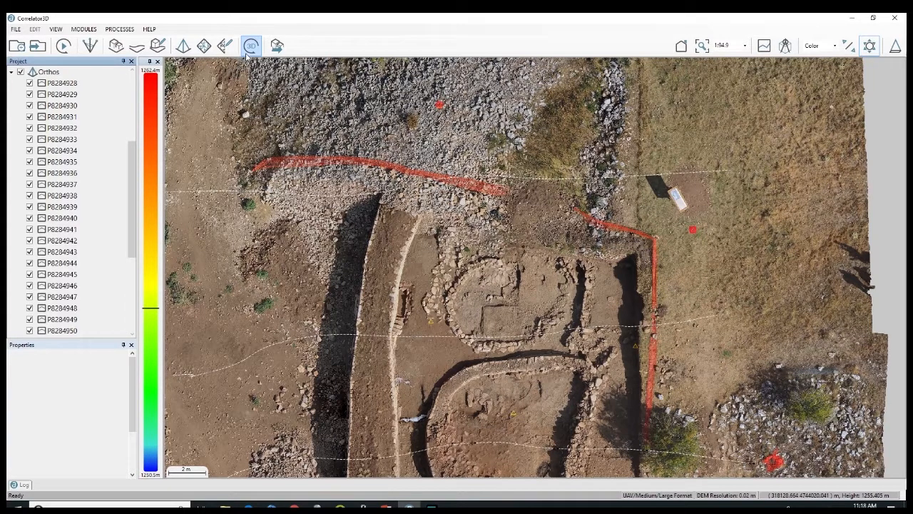
left_click(122, 97)
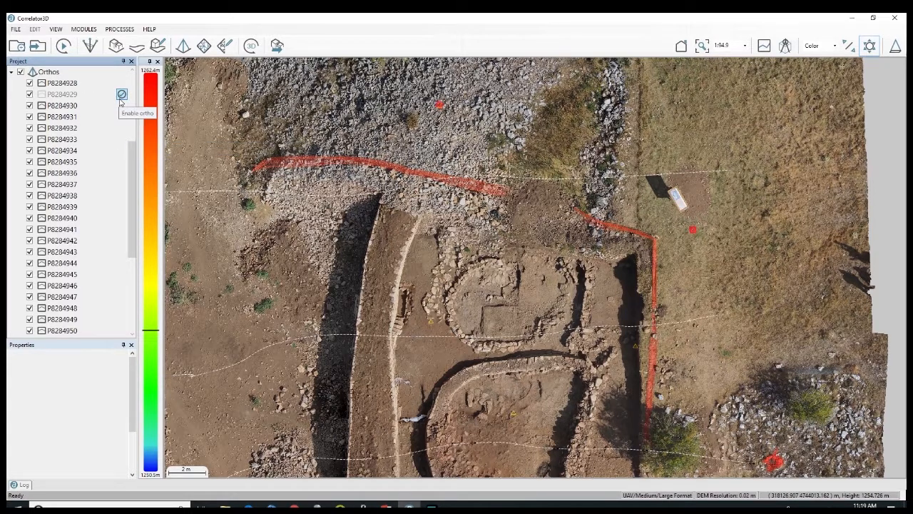
- Bring the whole site into view and open the DEM Editing module
left_click(92, 30)
left_click(90, 30)
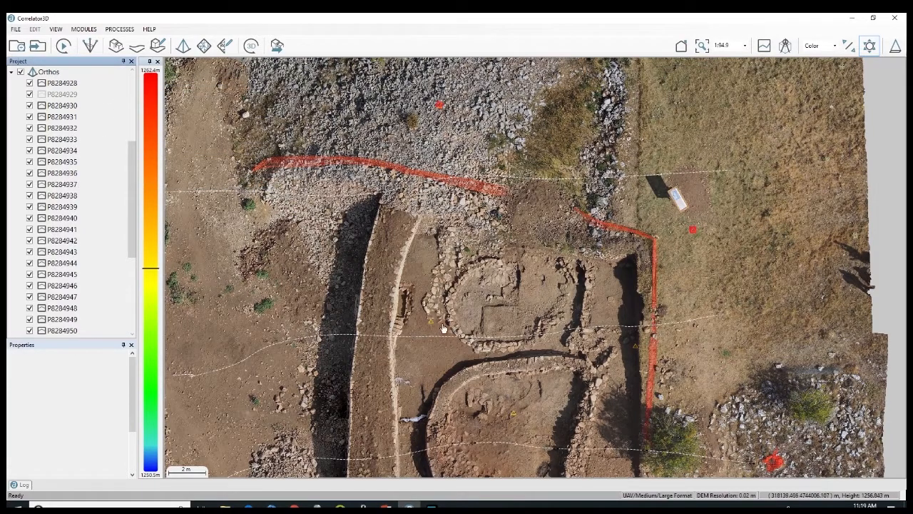
scroll(517, 370, "down", 5)
left_click_drag(517, 369, 492, 326)
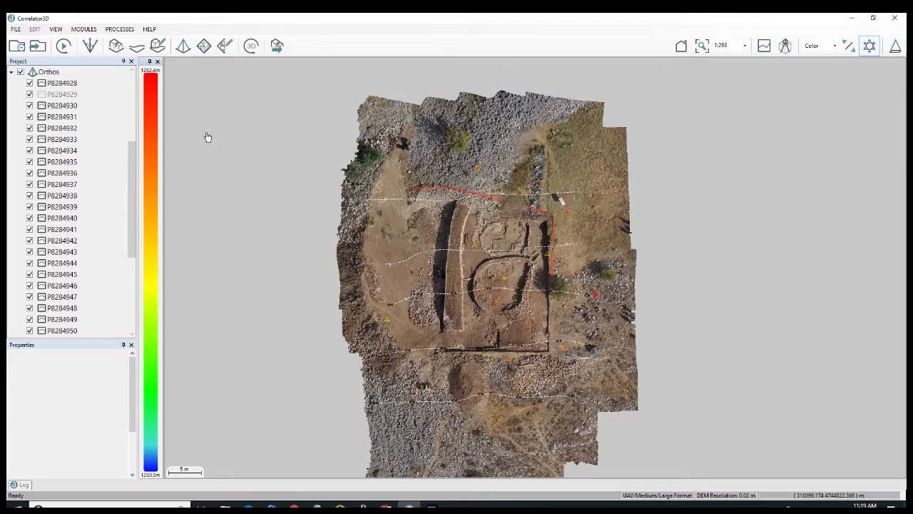
left_click(84, 29)
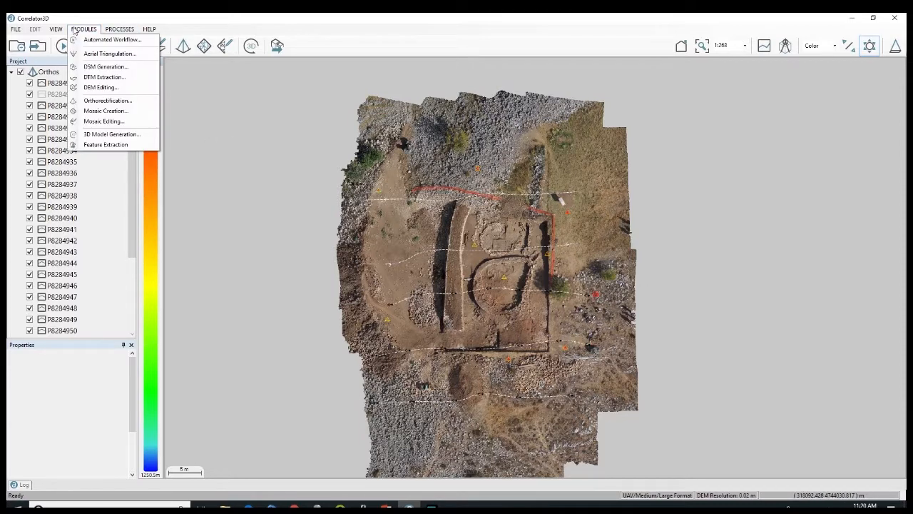
left_click(100, 87)
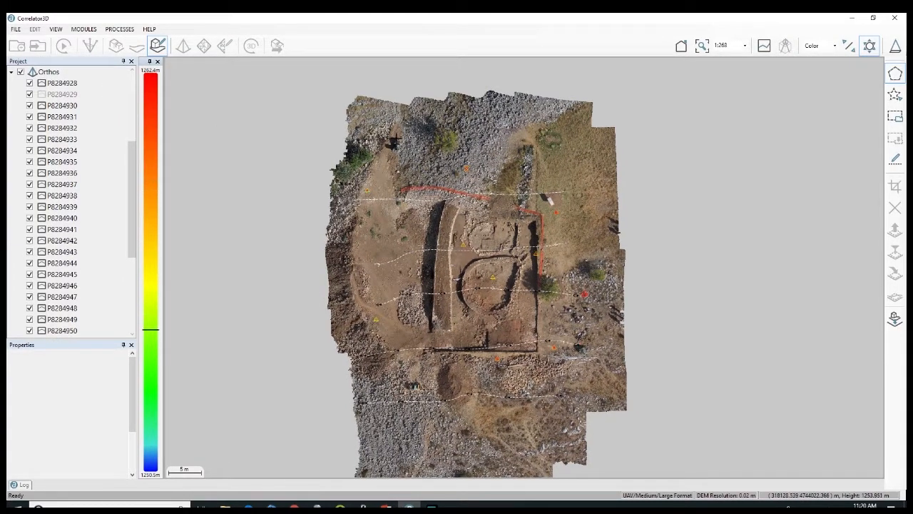
- Outline the bare path area at the site's northwest with a closed polygon and save it as a constraint file with a name beginning "exclu"
left_click(385, 123)
left_click(361, 162)
left_click(355, 175)
left_click(354, 192)
left_click(367, 204)
left_click(419, 204)
left_click(421, 172)
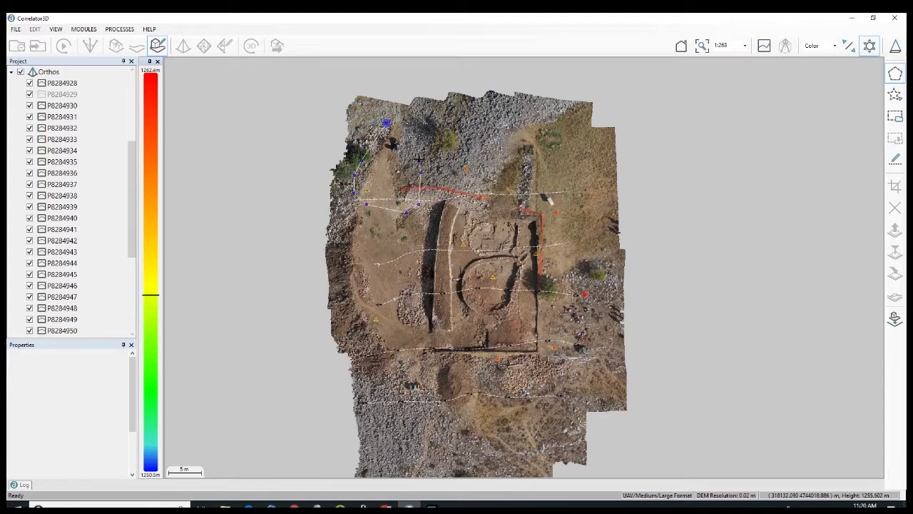
double_click(413, 124)
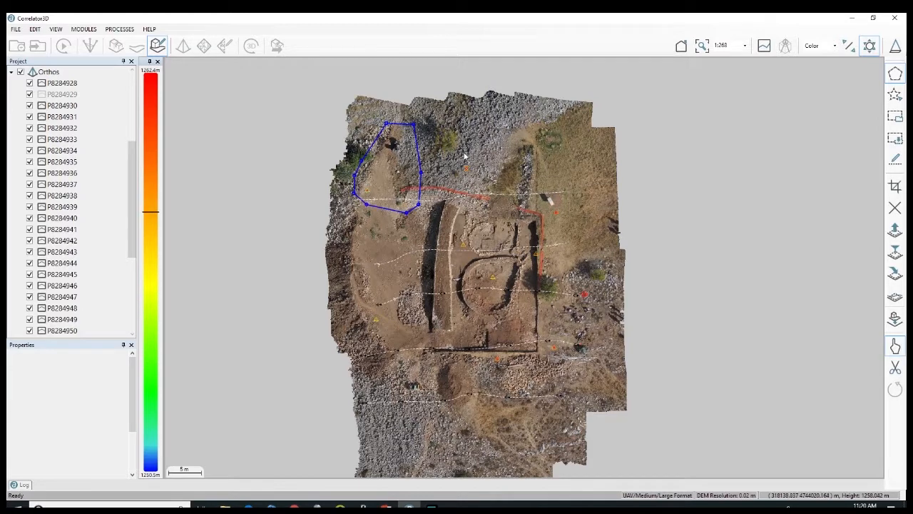
left_click(893, 140)
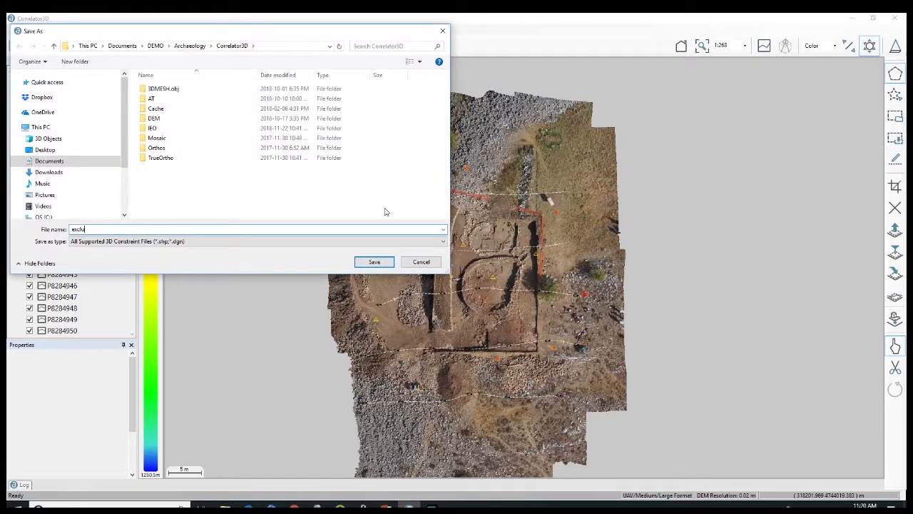
key("Return")
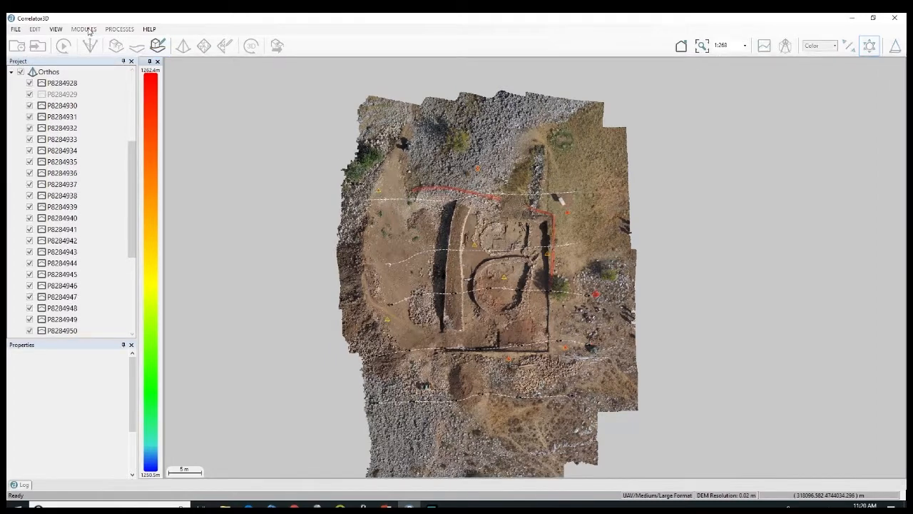
- Set up Mosaic Creation with Color Balancing to use an Exclusion Zone File and load the saved exclusion polygon file
left_click(90, 30)
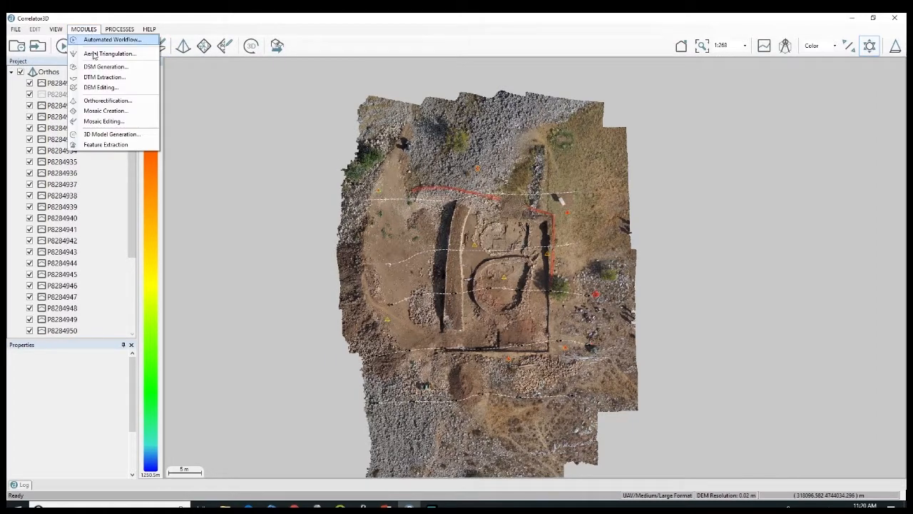
left_click(104, 111)
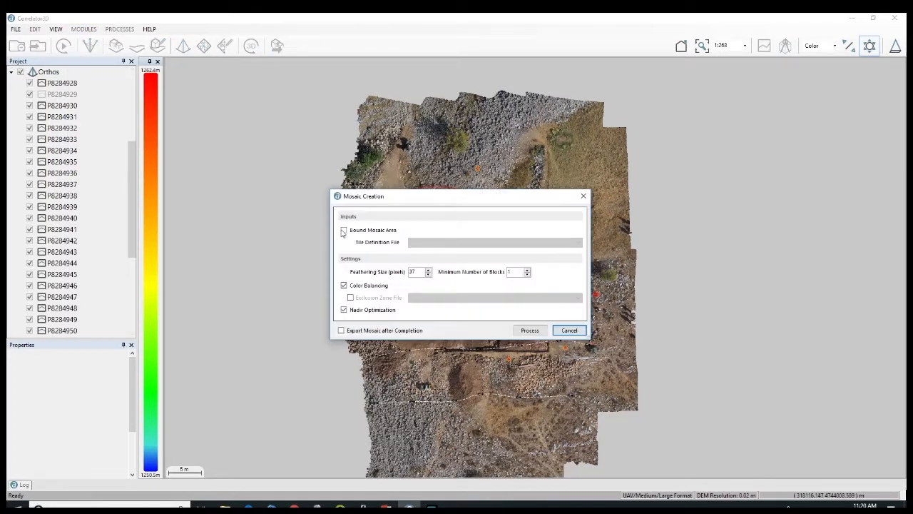
left_click(351, 297)
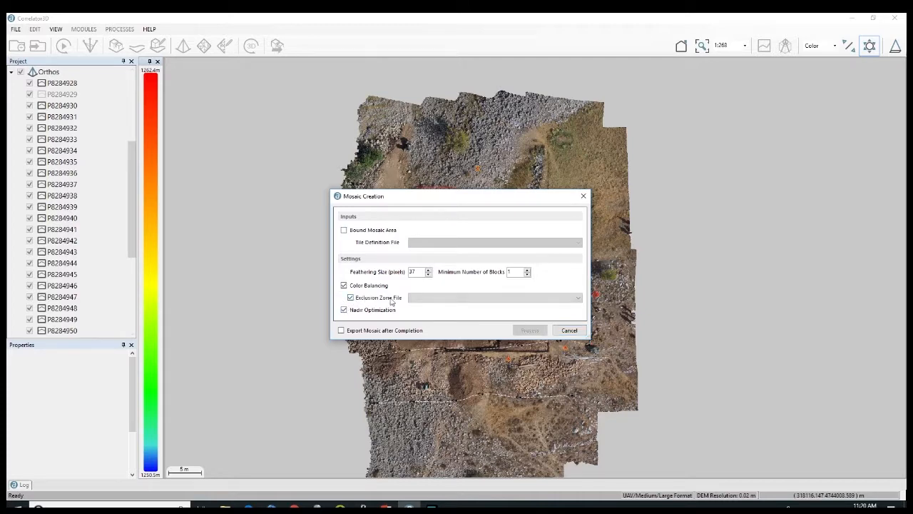
left_click(457, 299)
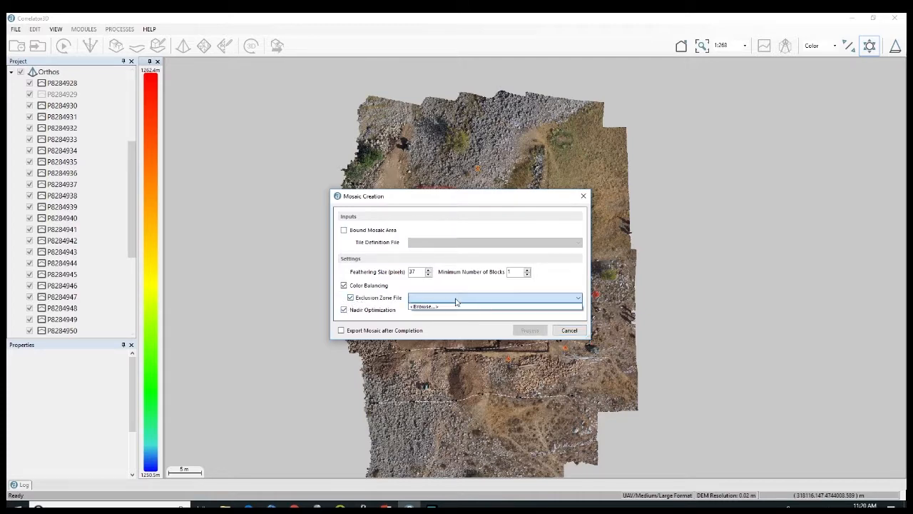
left_click(430, 307)
left_click(189, 167)
left_click(374, 261)
left_click_drag(417, 207, 319, 297)
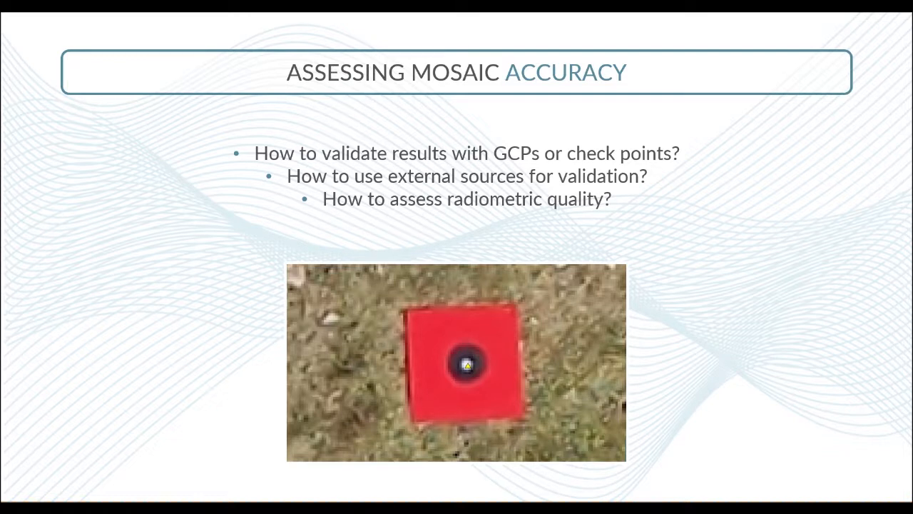
- Switch from the presentation to Correlator3D, show the GCP layer over the mosaic and select the Mosaic layer
key("alt+Tab")
key("alt+Tab")
key("alt+Tab")
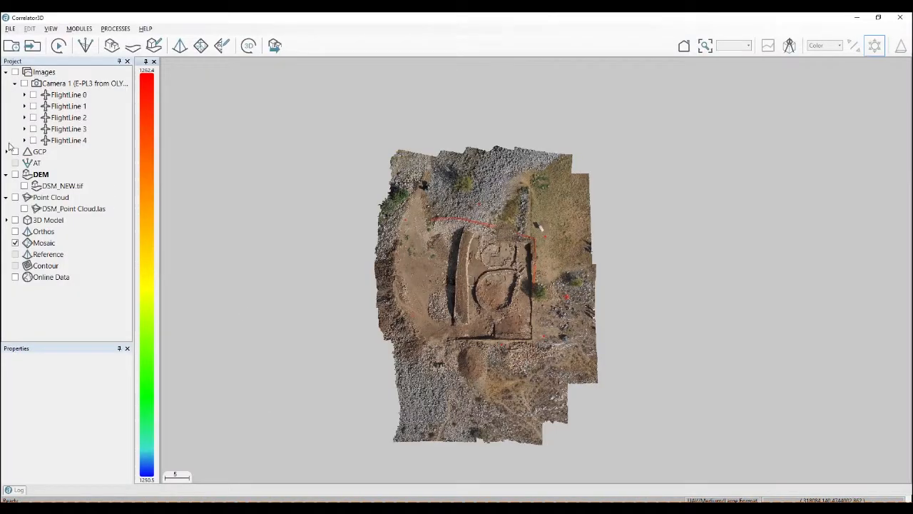
left_click(15, 152)
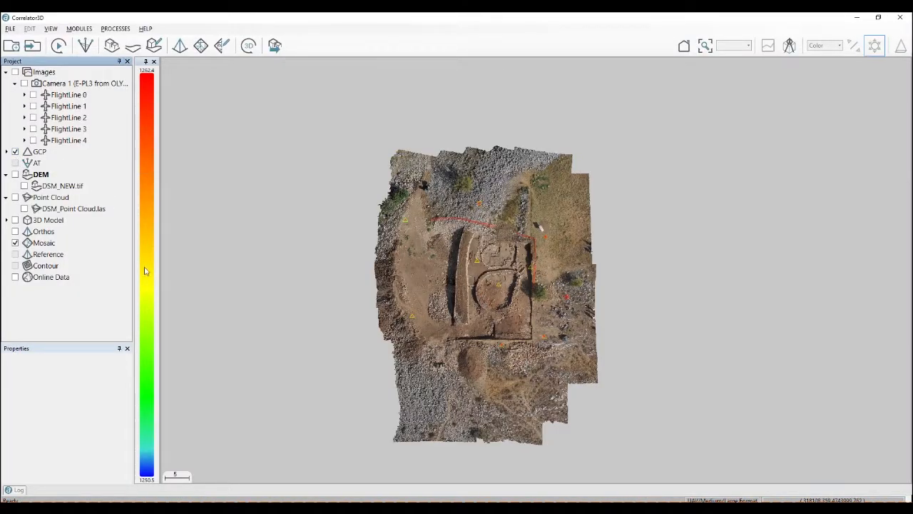
left_click(43, 244)
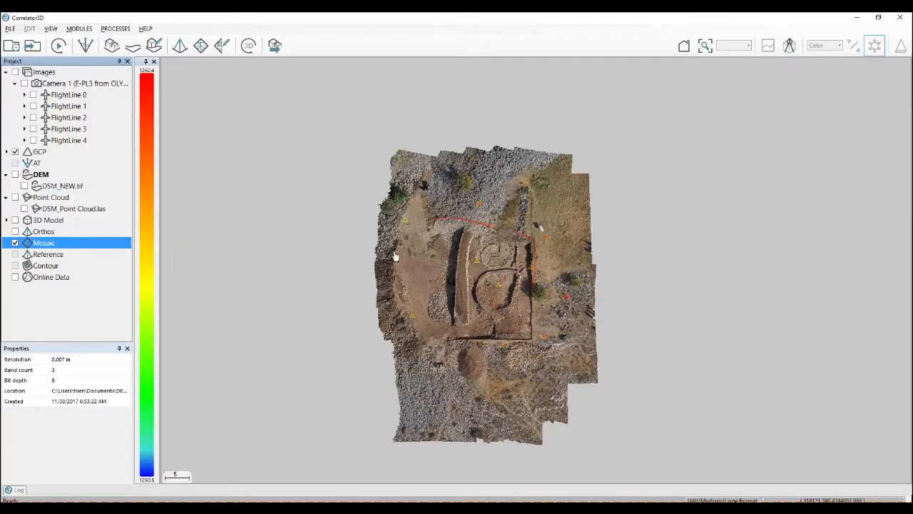
- Compare the GCP marker with the center of the red target on the northwestern path and select it to view its properties
scroll(394, 232, "up", 1)
scroll(393, 232, "up", 4)
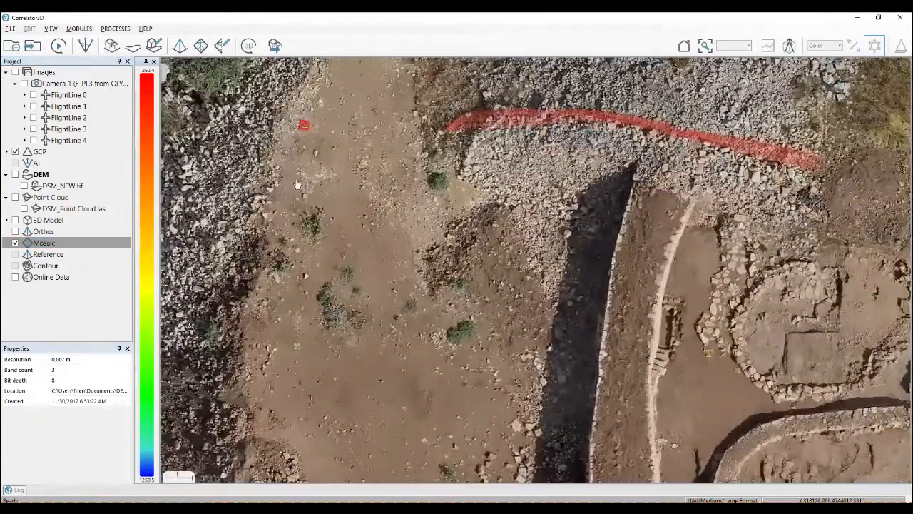
left_click_drag(298, 185, 441, 288)
scroll(450, 234, "up", 2)
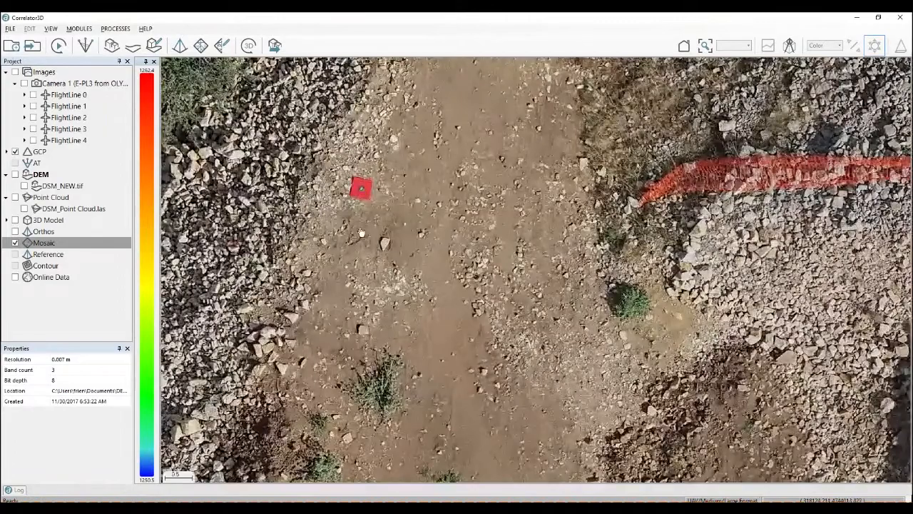
left_click_drag(361, 231, 463, 288)
scroll(459, 265, "up", 3)
left_click_drag(381, 264, 505, 298)
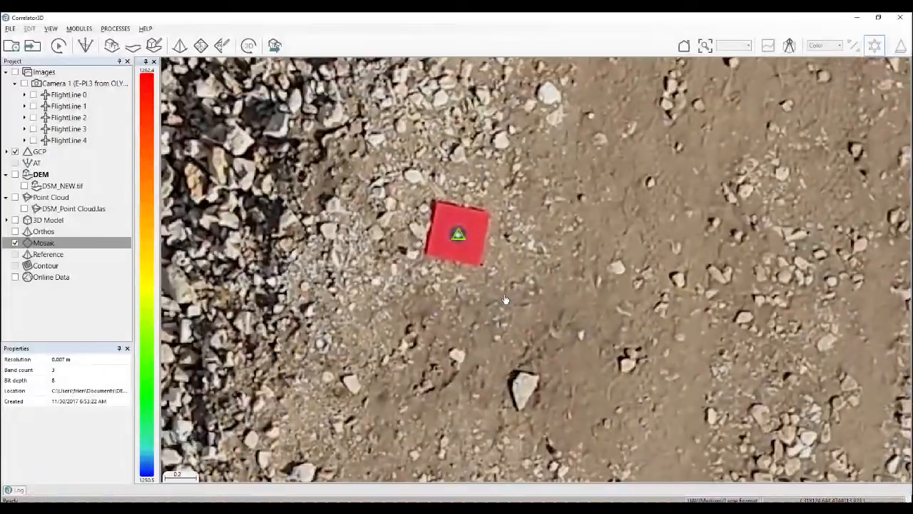
scroll(454, 221, "up", 3)
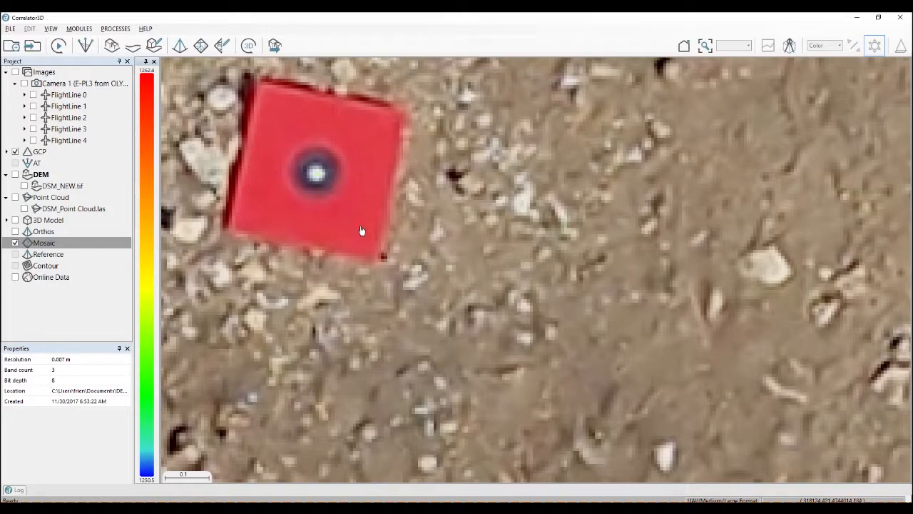
left_click(319, 175)
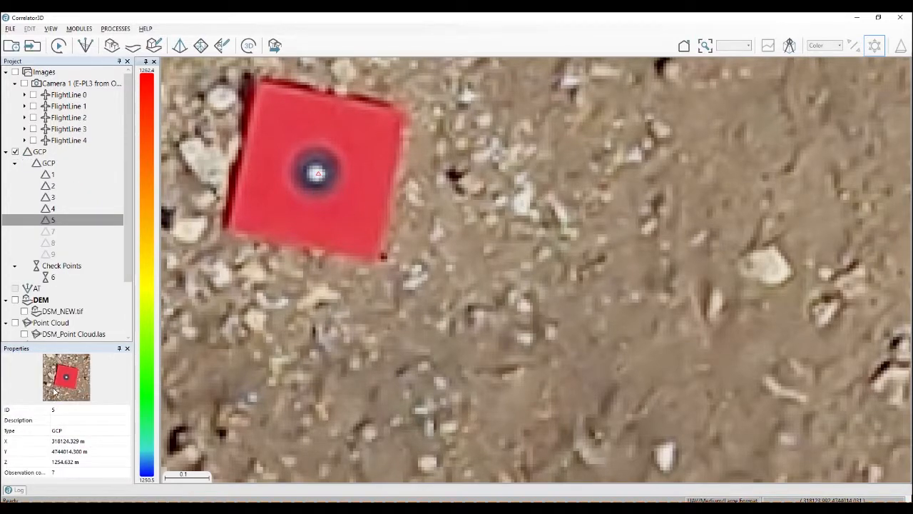
- Compare the check point marker with the red target in the northern rubble area and select it to view its properties
scroll(618, 233, "down", 5)
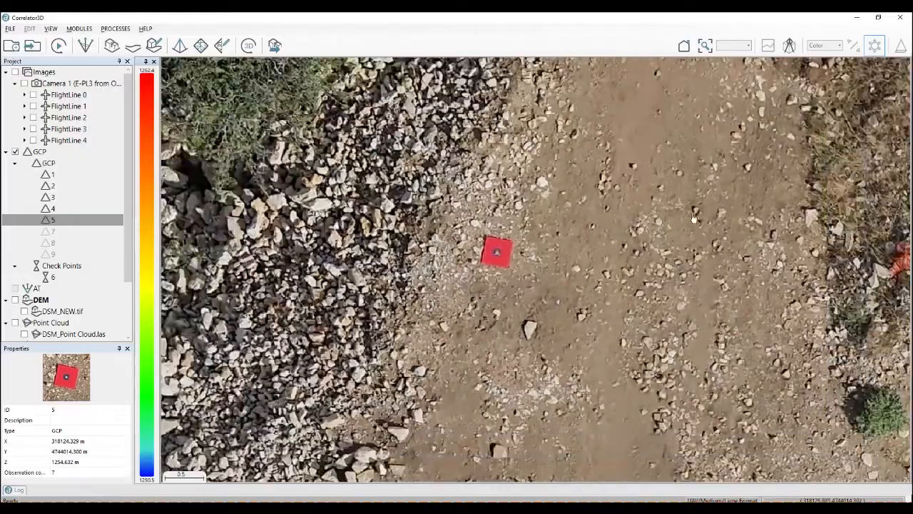
left_click_drag(670, 219, 187, 333)
left_click_drag(719, 208, 473, 339)
left_click_drag(667, 316, 361, 294)
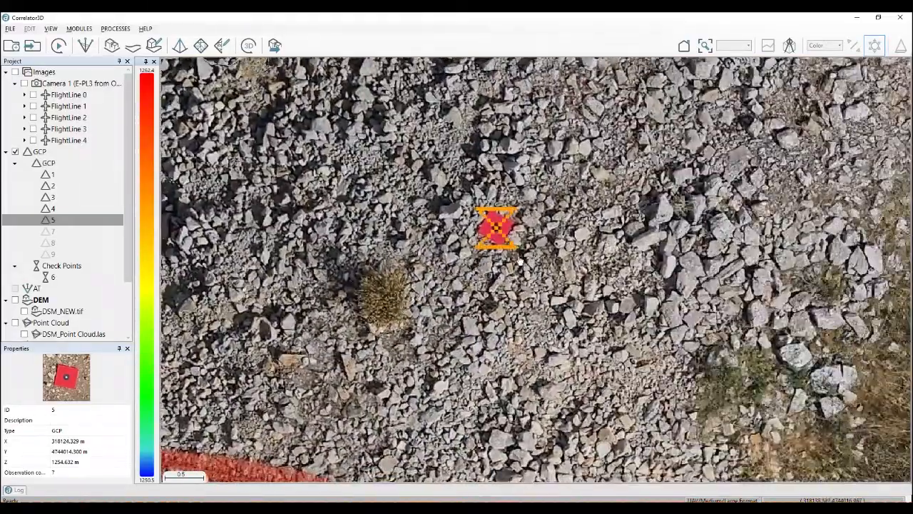
scroll(463, 214, "up", 2)
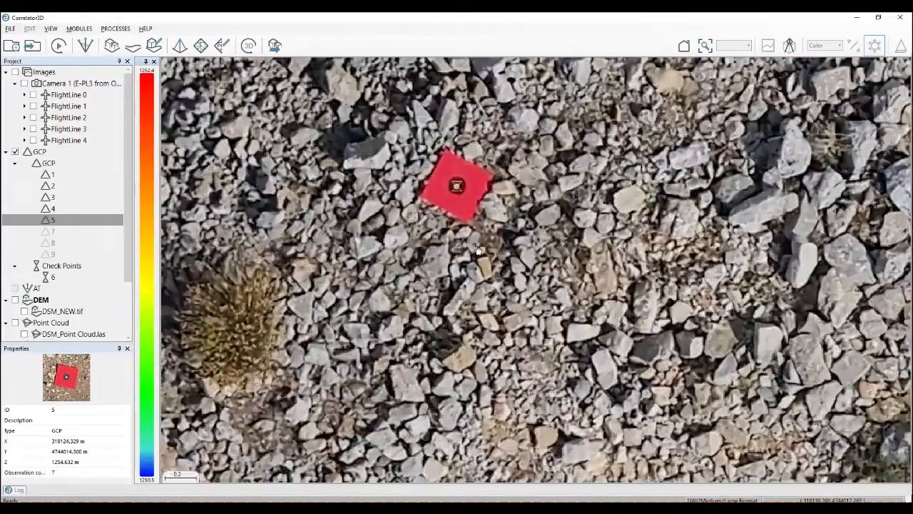
left_click(459, 205)
left_click_drag(460, 206, 475, 257)
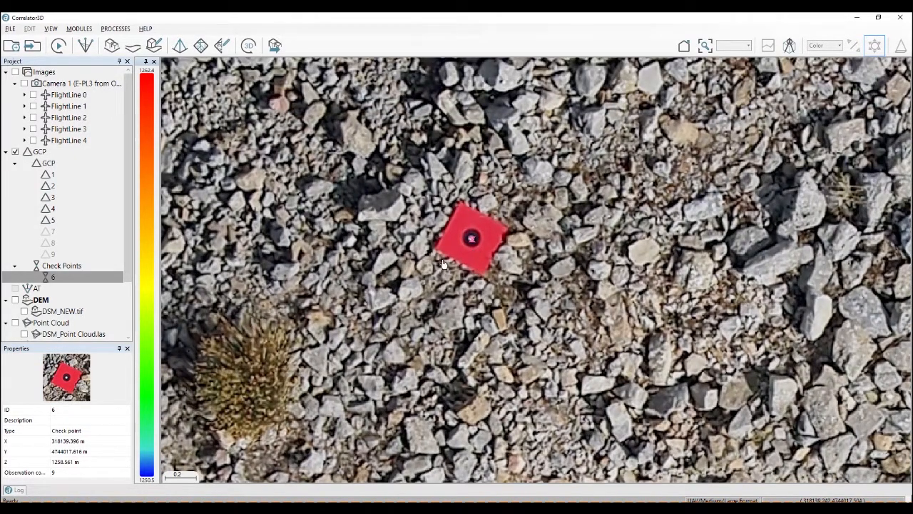
scroll(442, 263, "up", 2)
scroll(489, 293, "down", 1)
- Examine the mosaic as a whole and around the excavated structures to assess its quality, and switch back to the presentation
scroll(488, 293, "down", 6)
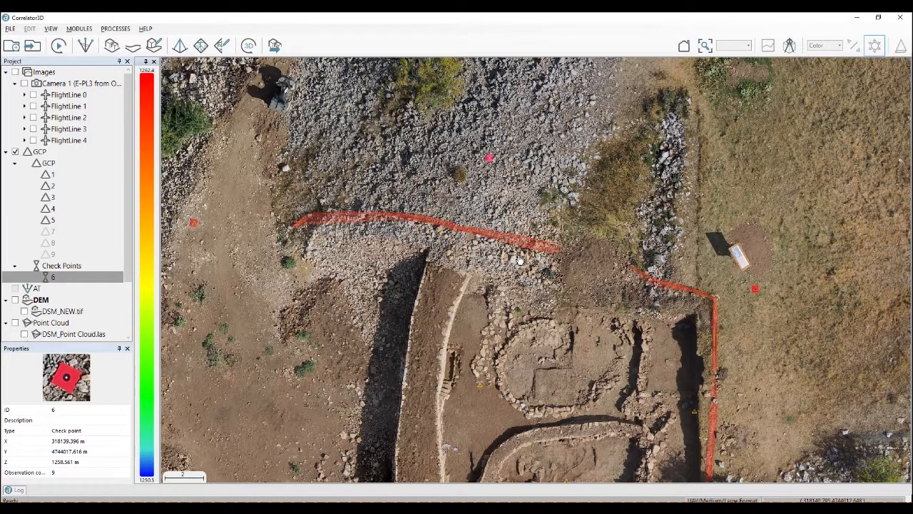
scroll(457, 344, "down", 3)
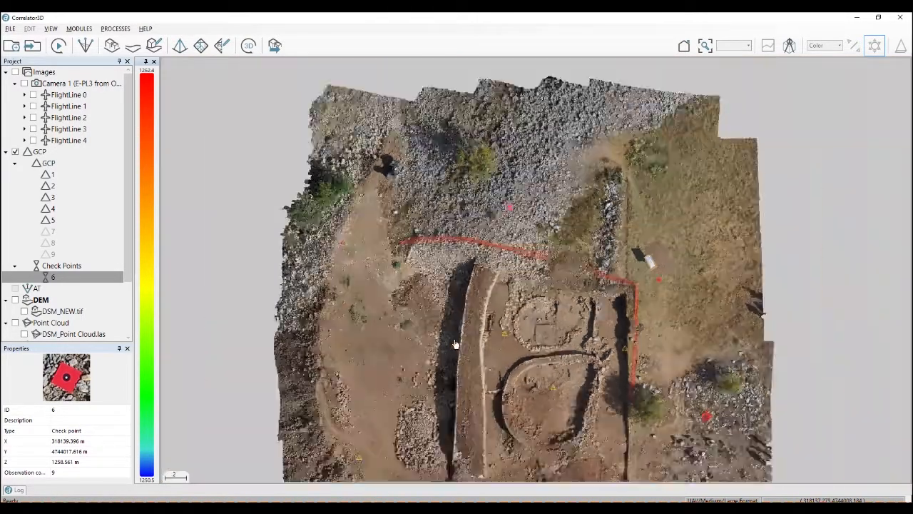
scroll(489, 364, "down", 3)
left_click_drag(536, 380, 494, 322)
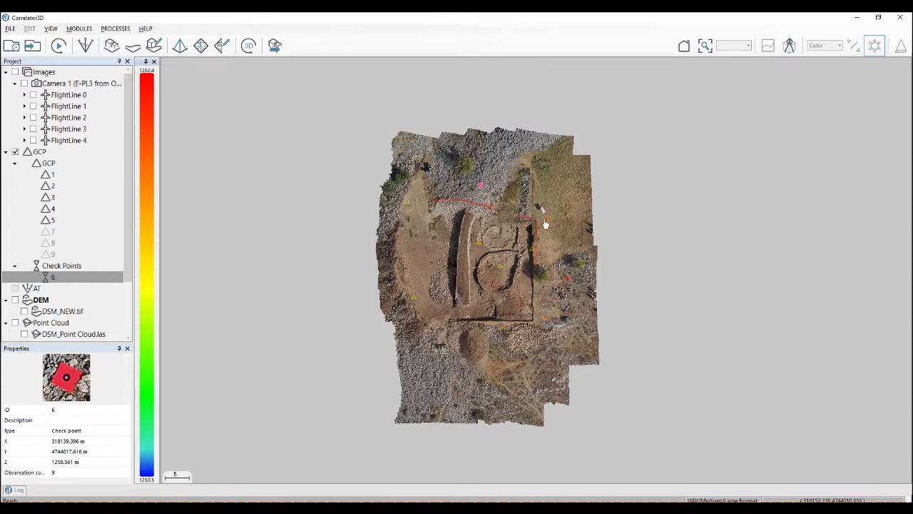
mouse_move(545, 224)
scroll(487, 312, "up", 3)
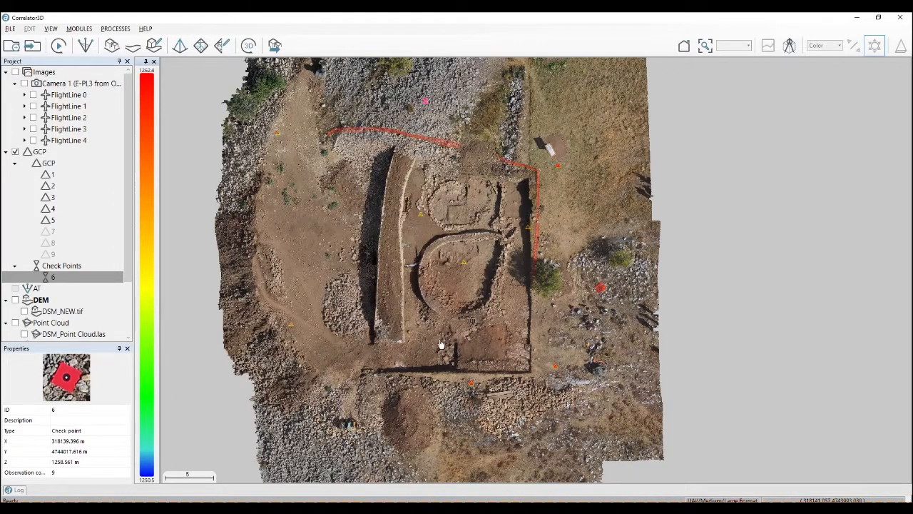
scroll(290, 248, "up", 1)
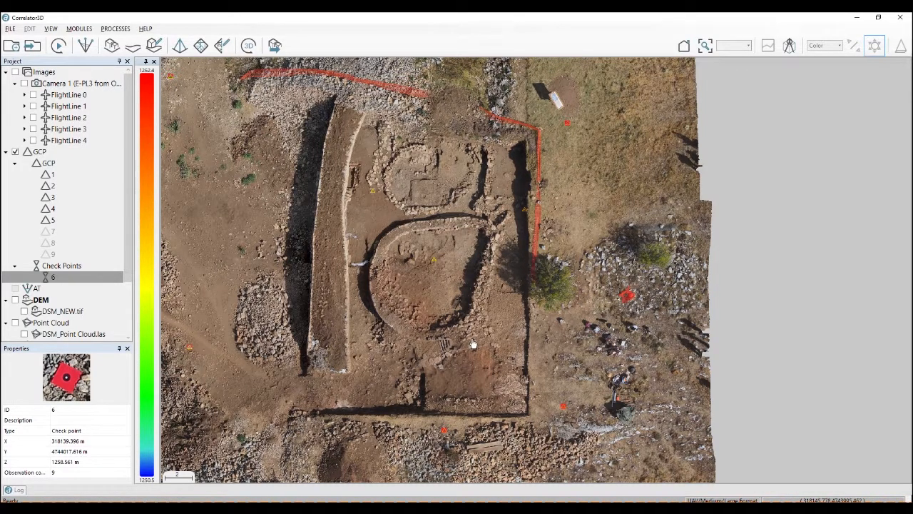
scroll(473, 344, "down", 2)
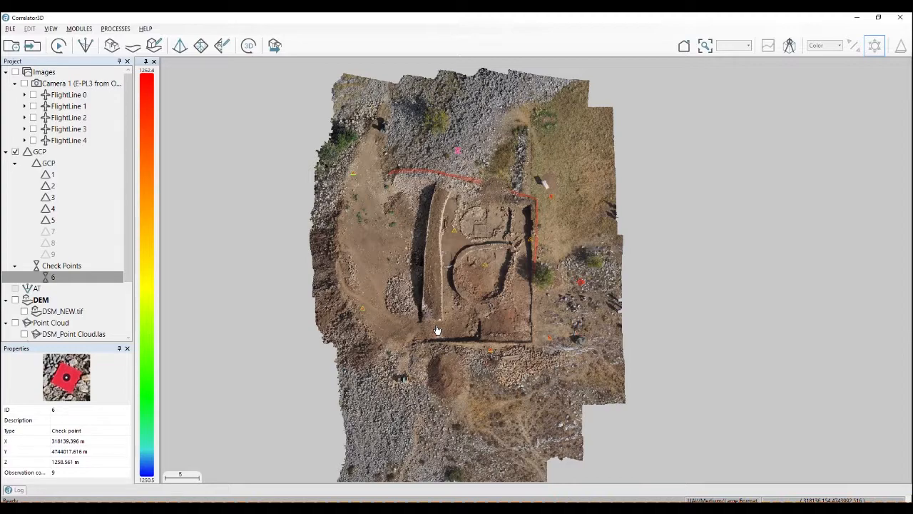
key("alt+Tab")
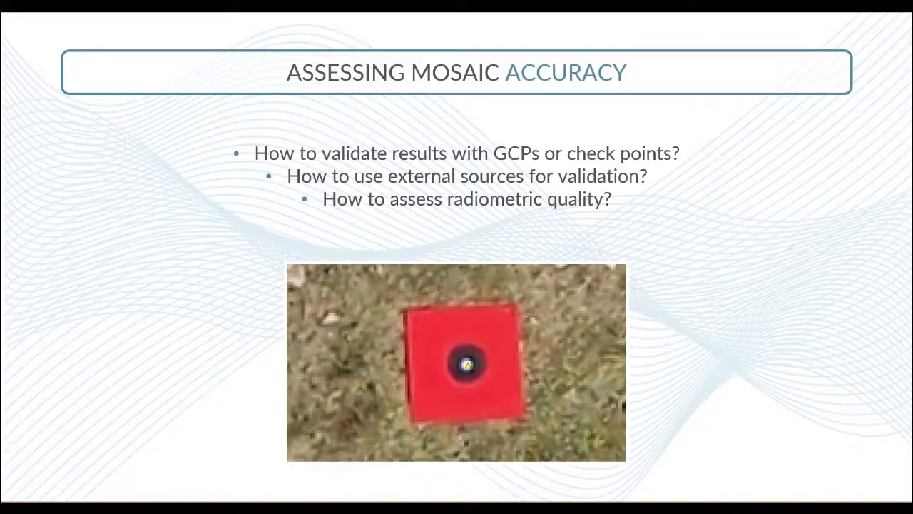
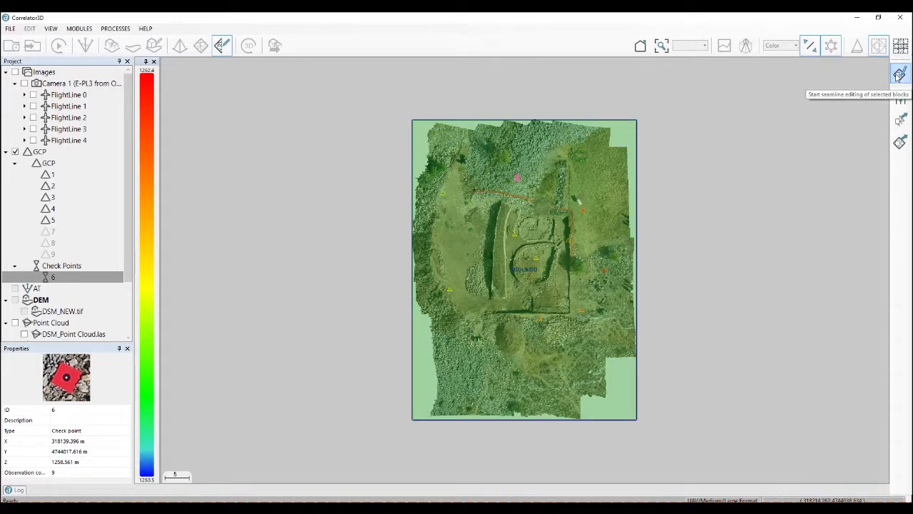
- Start seamline editing for the selected block and open the seamline at the southern end of the long wall for editing
left_click(899, 76)
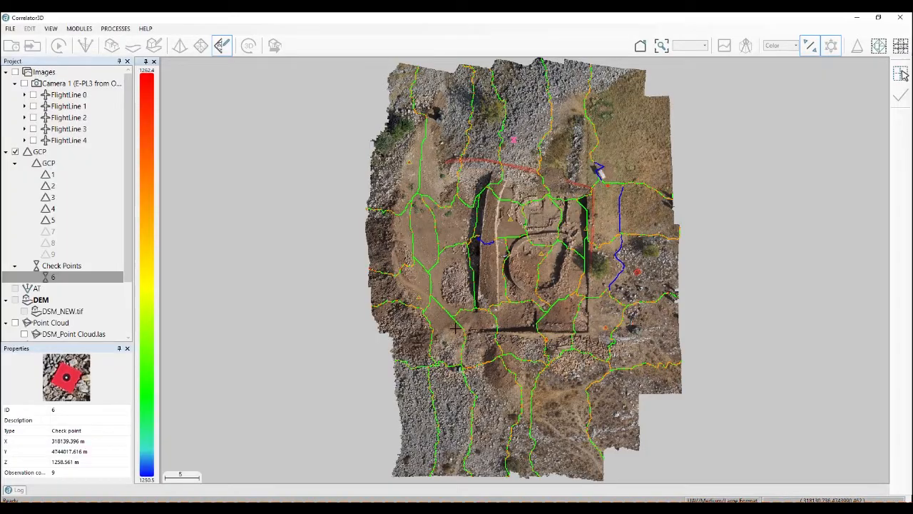
scroll(456, 327, "up", 6)
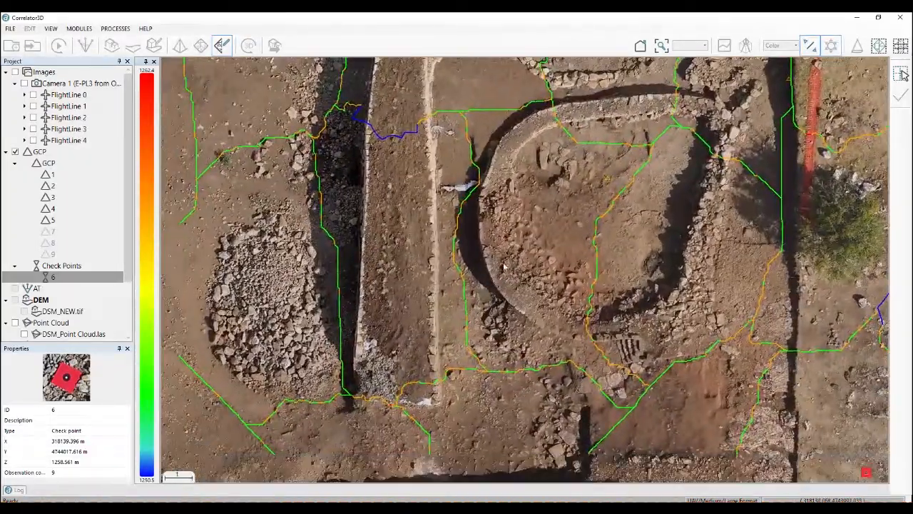
left_click_drag(447, 397, 527, 235)
scroll(526, 239, "up", 3)
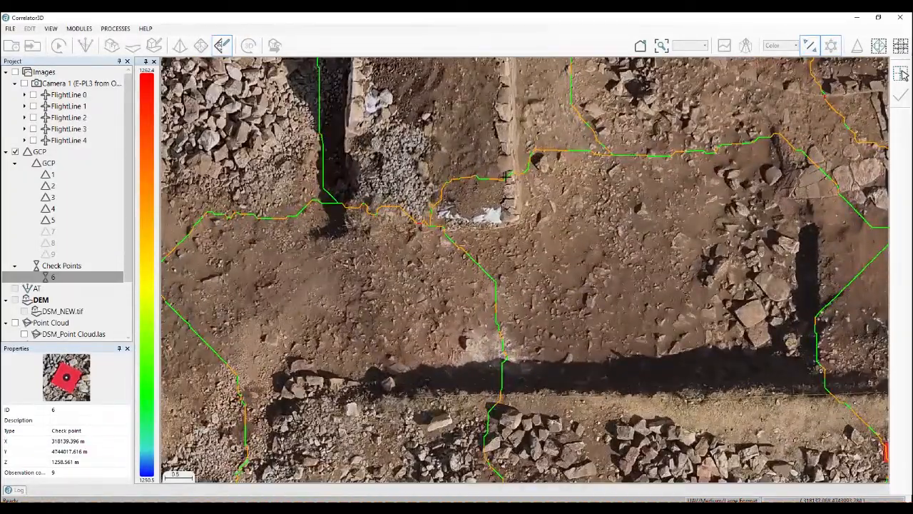
left_click(505, 177)
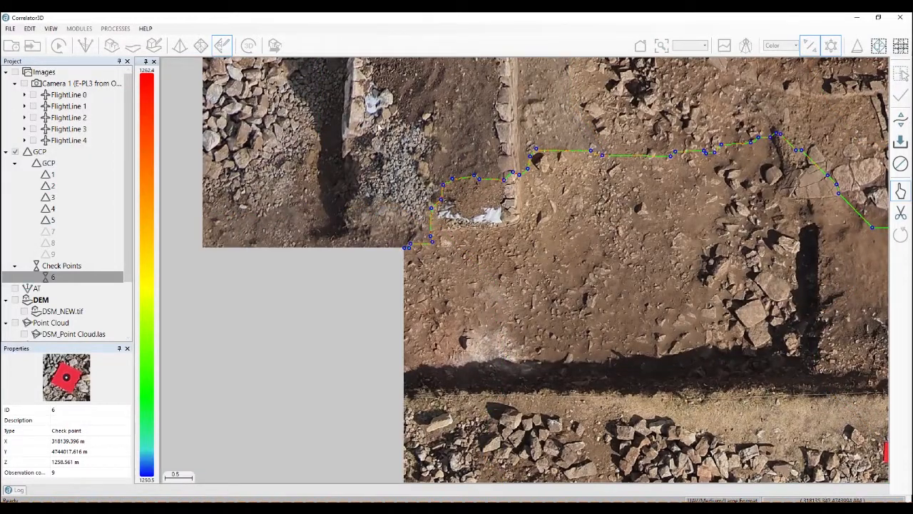
- Reroute the seamline around the outside of the wall's southern end and its white sheeting, and apply the edit to the mosaic
left_click_drag(441, 200, 437, 219)
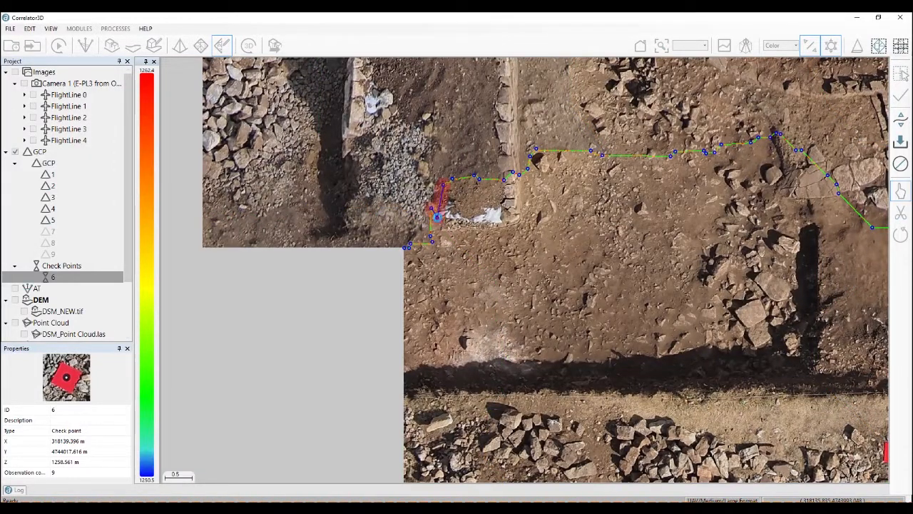
left_click_drag(443, 185, 465, 215)
right_click(453, 179)
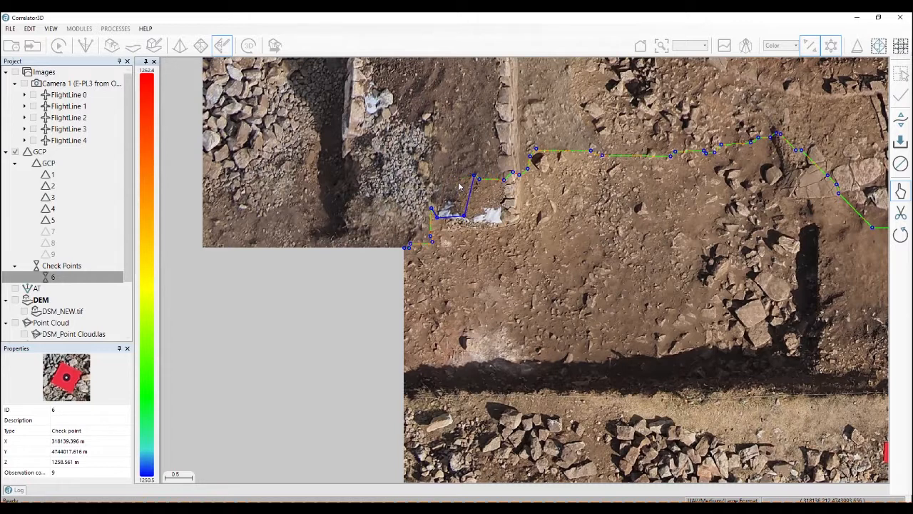
right_click(473, 176)
left_click_drag(522, 221, 523, 227)
left_click_drag(479, 180, 473, 236)
left_click_drag(432, 209, 456, 236)
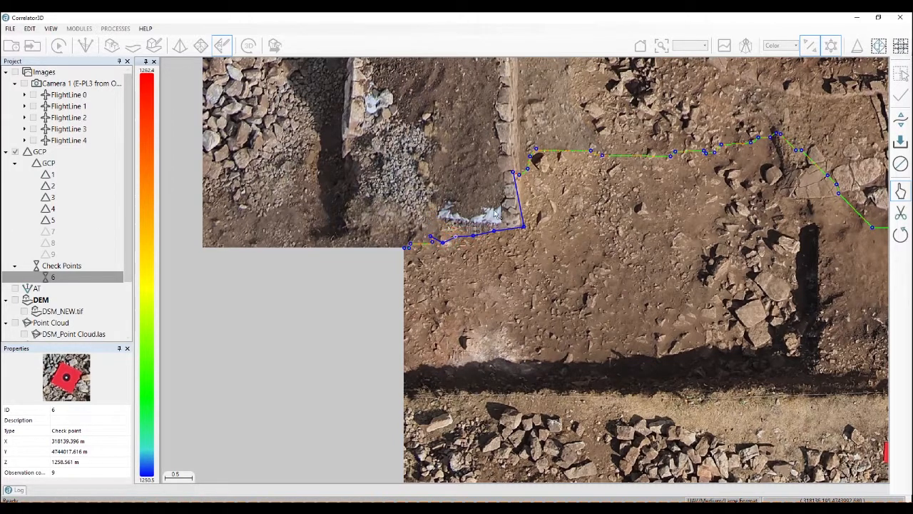
mouse_move(513, 172)
left_mouse_down()
mouse_move(525, 202)
mouse_move(524, 182)
left_mouse_up()
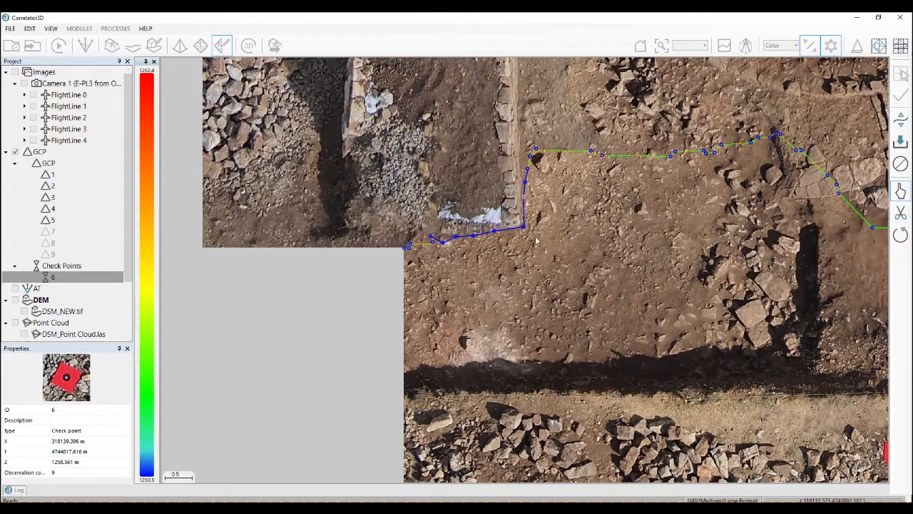
left_click(900, 145)
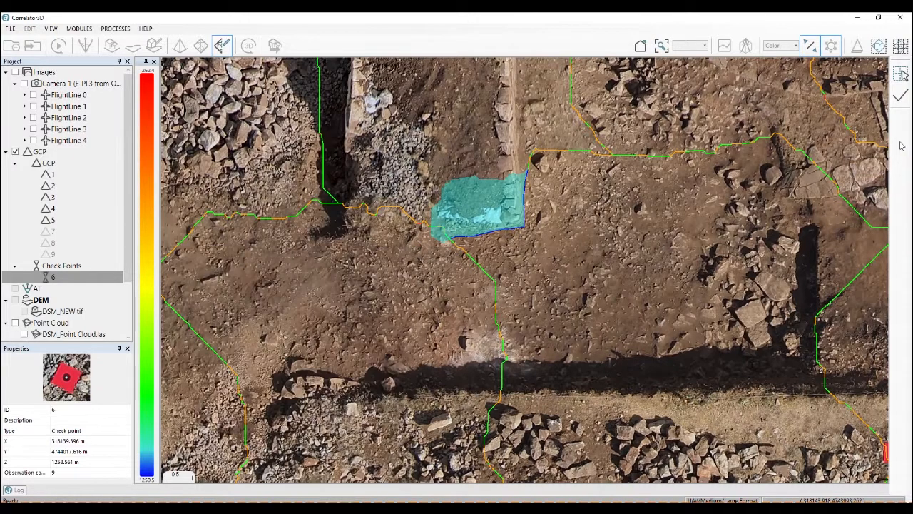
left_click(900, 96)
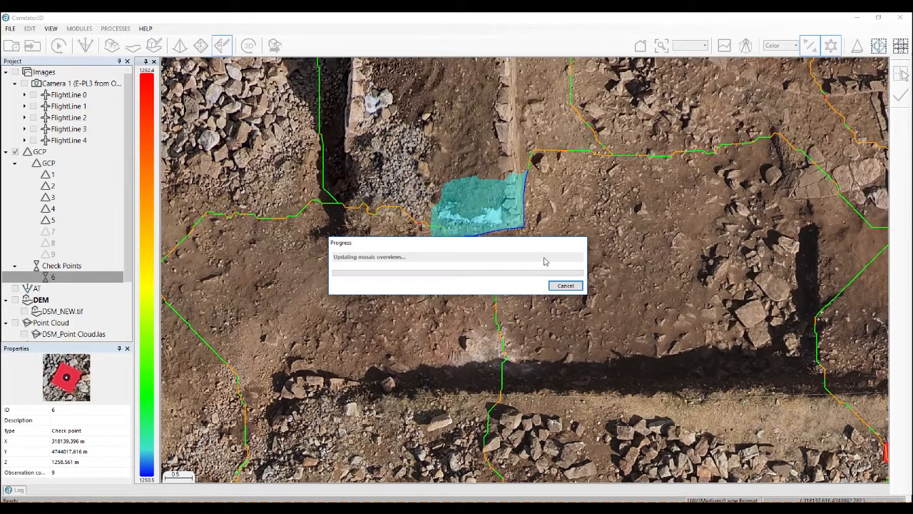
- Examine the seamlines around the circular stone structure and across the site, checking the seamline topics in the presentation
left_click_drag(769, 224, 490, 270)
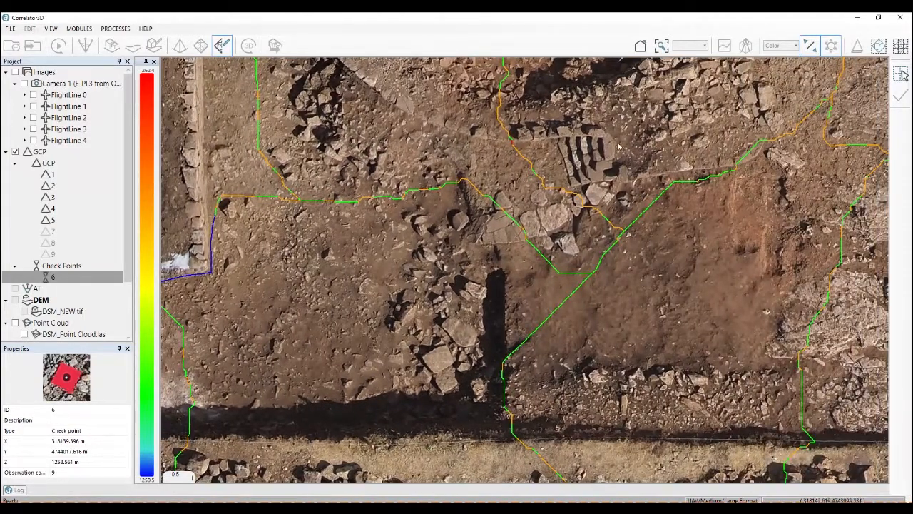
left_click_drag(618, 168, 599, 256)
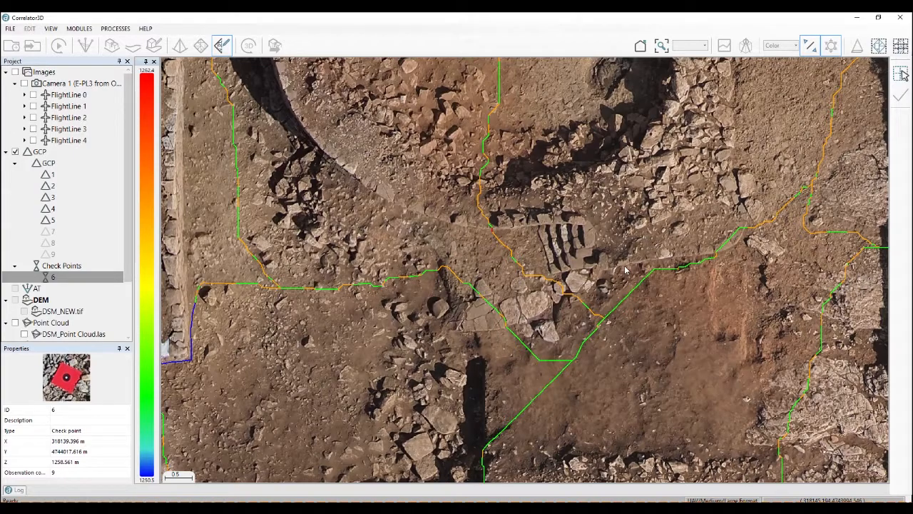
scroll(366, 322, "down", 4)
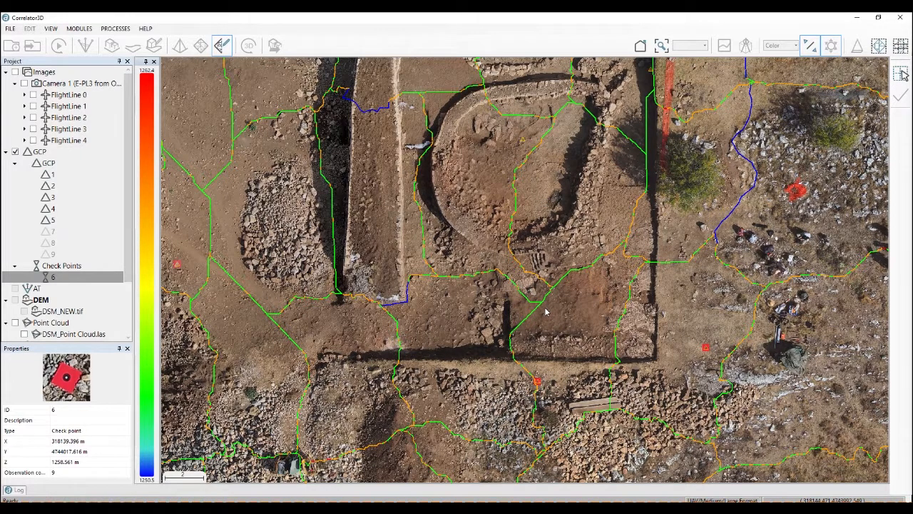
scroll(548, 306, "down", 1)
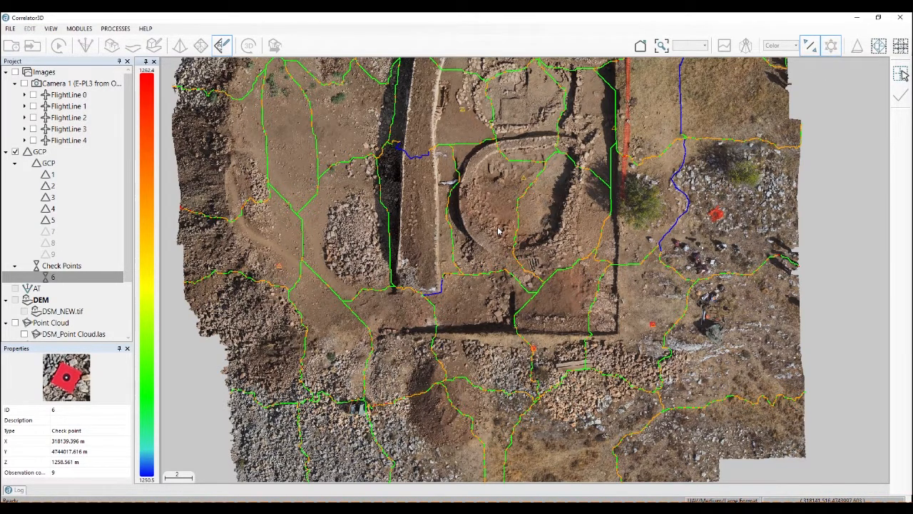
key("alt+Tab")
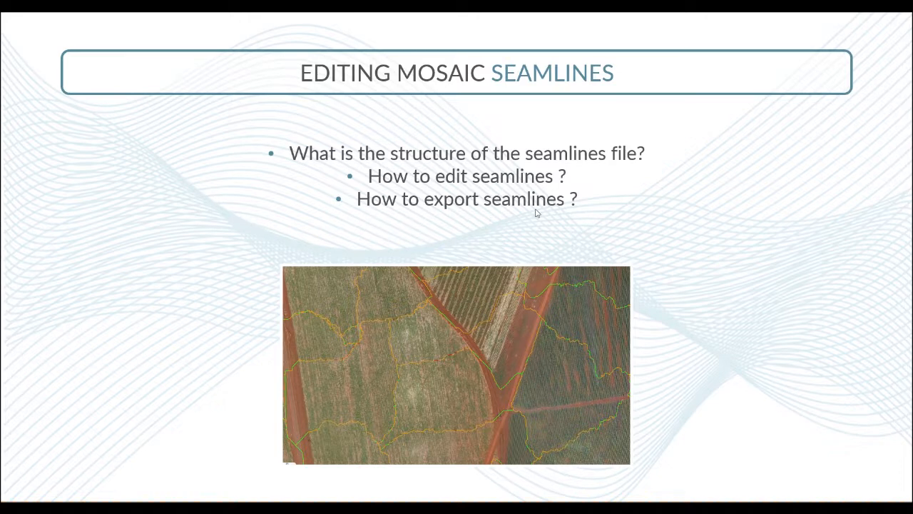
key("alt+Tab")
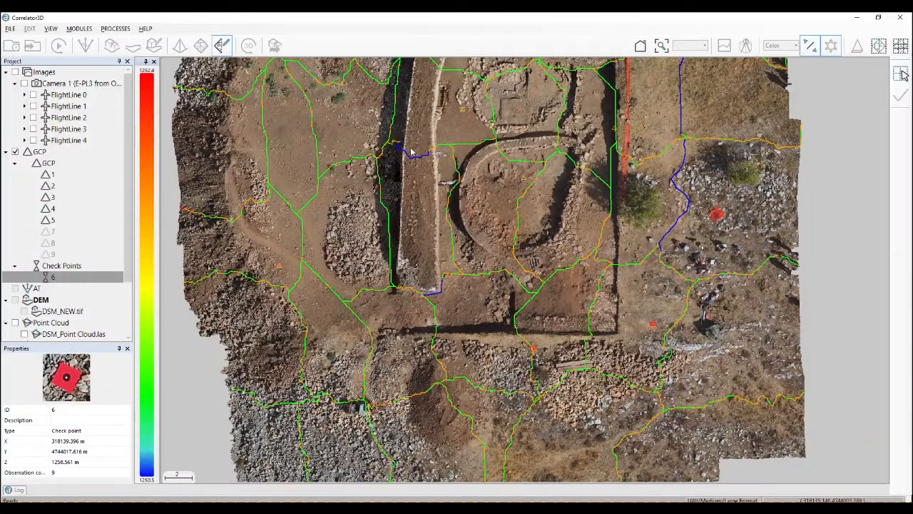
- Leave seamline editing, unloading the current blocks, and select Block00 of the mosaic
left_click(117, 30)
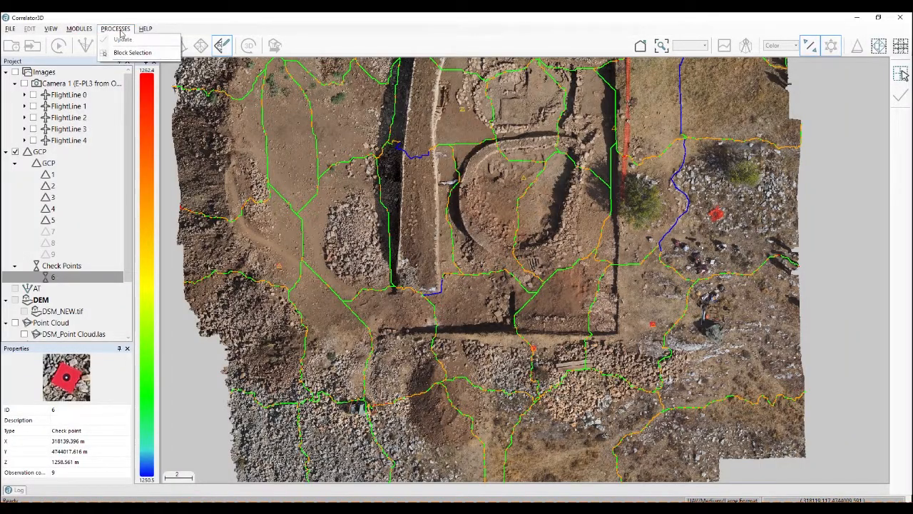
left_click(159, 13)
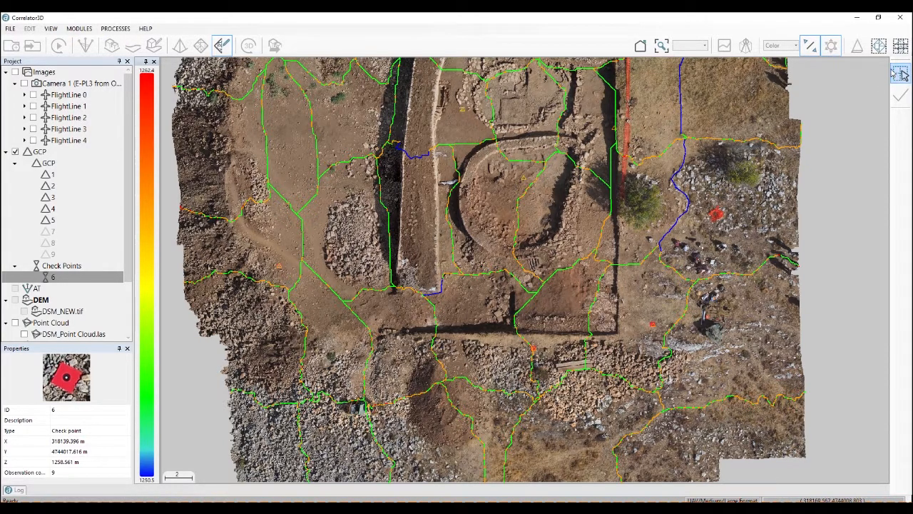
scroll(490, 243, "down", 2)
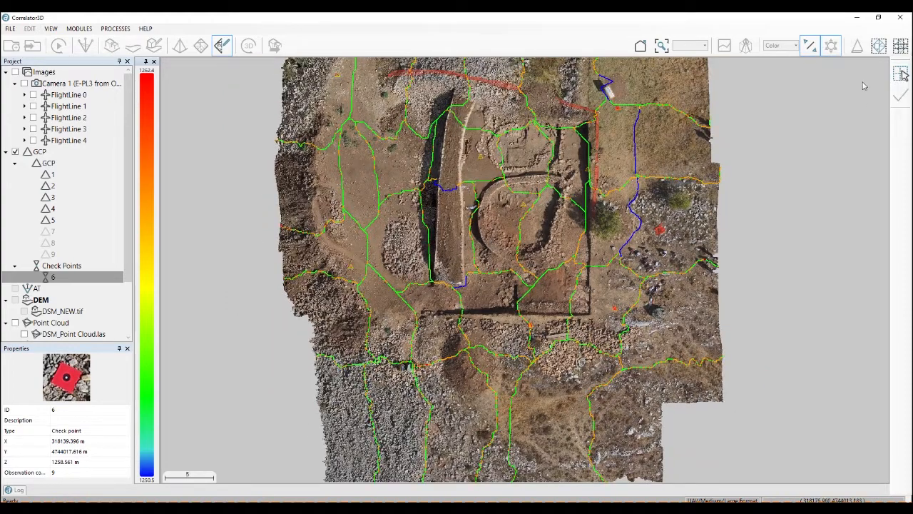
left_click(902, 75)
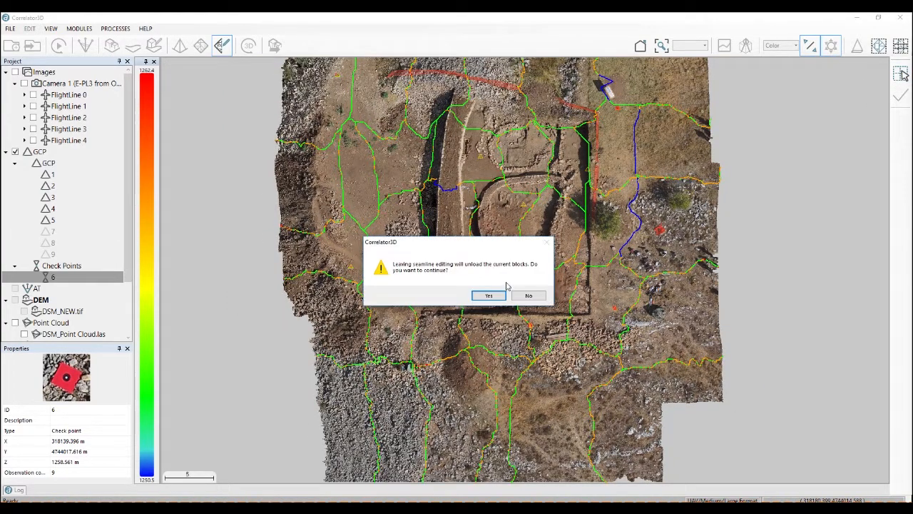
left_click(489, 296)
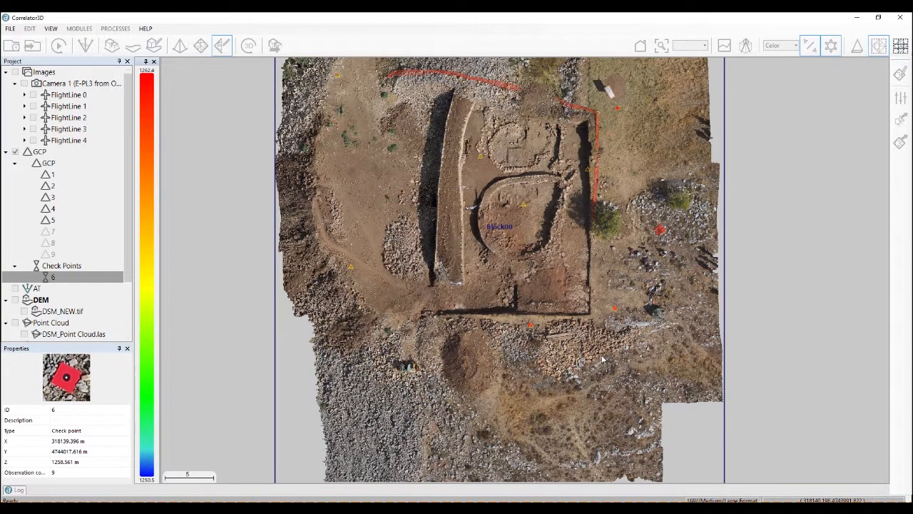
scroll(596, 358, "down", 3)
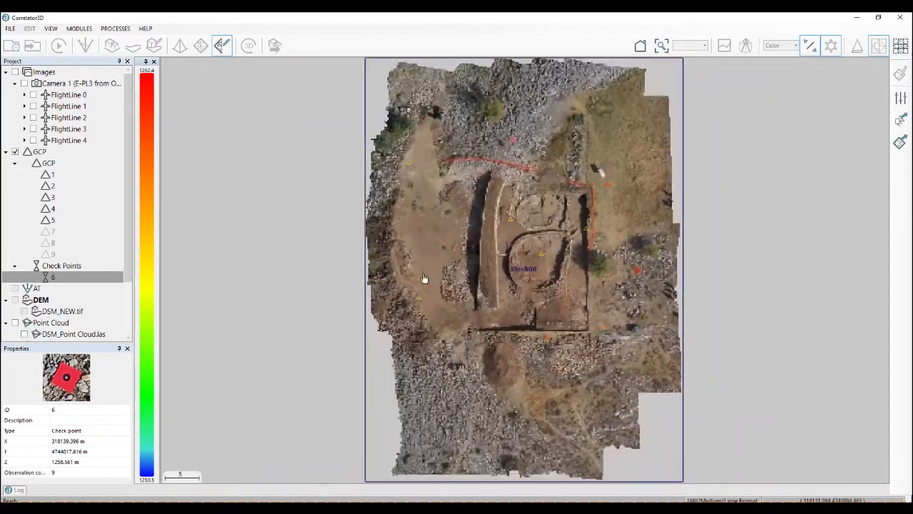
left_click(541, 257)
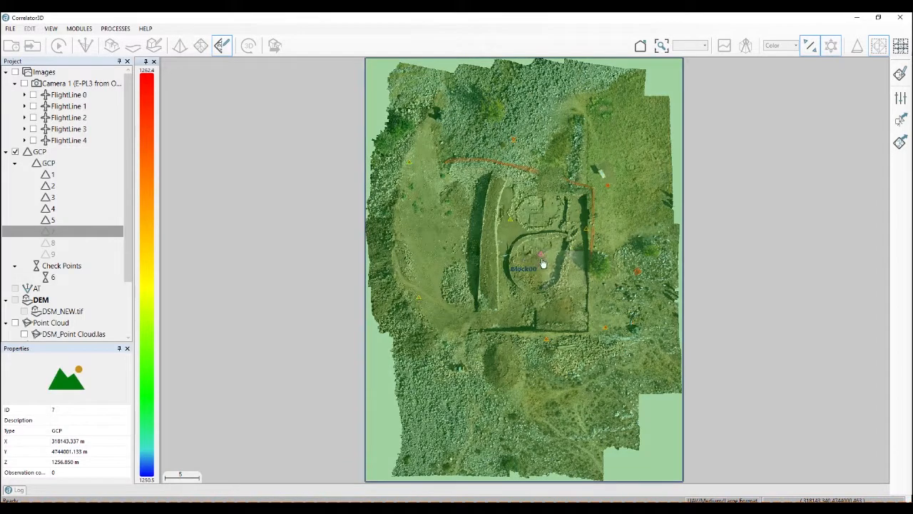
- View the save options for exporting the block's seamlines as ESRI Shapefiles, and leave without saving
left_click(114, 29)
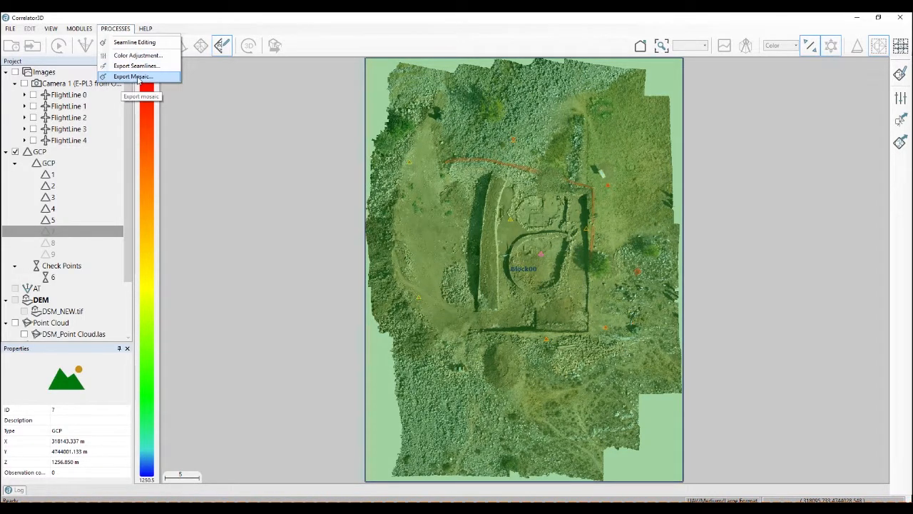
left_click(136, 65)
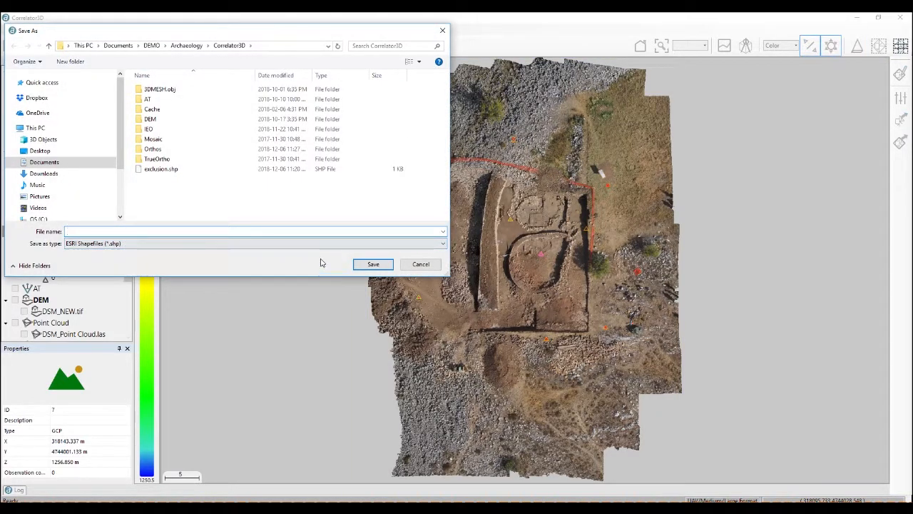
left_click(420, 265)
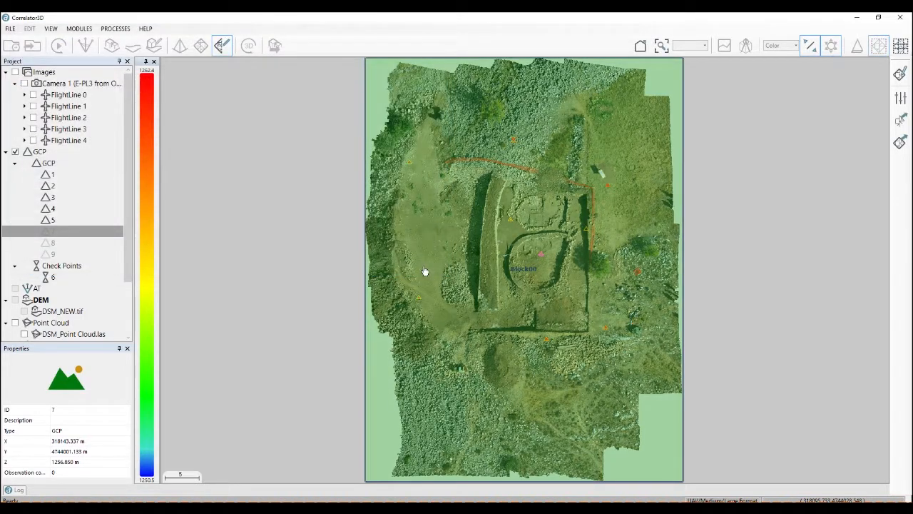
- Switch to the presentation, advance to the "Adjusting Final Radiometry" slide and return to Correlator3D
key("alt+Tab")
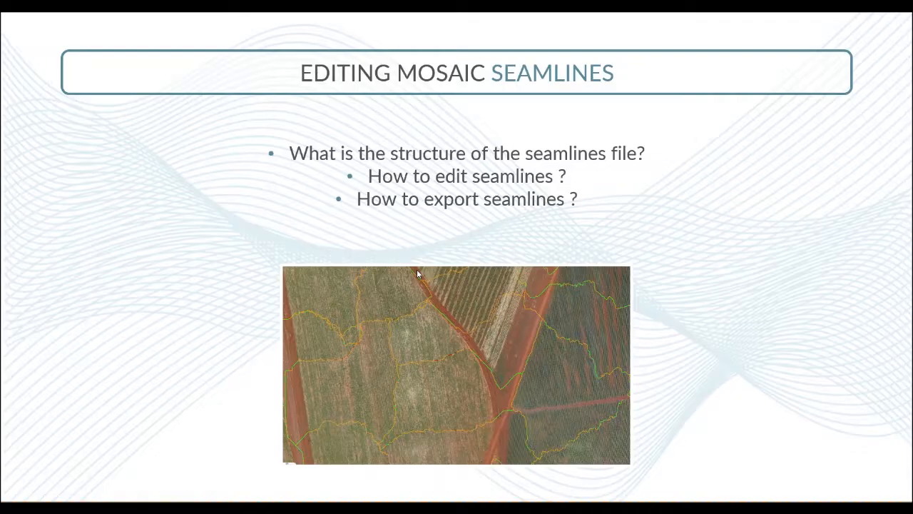
left_click(418, 270)
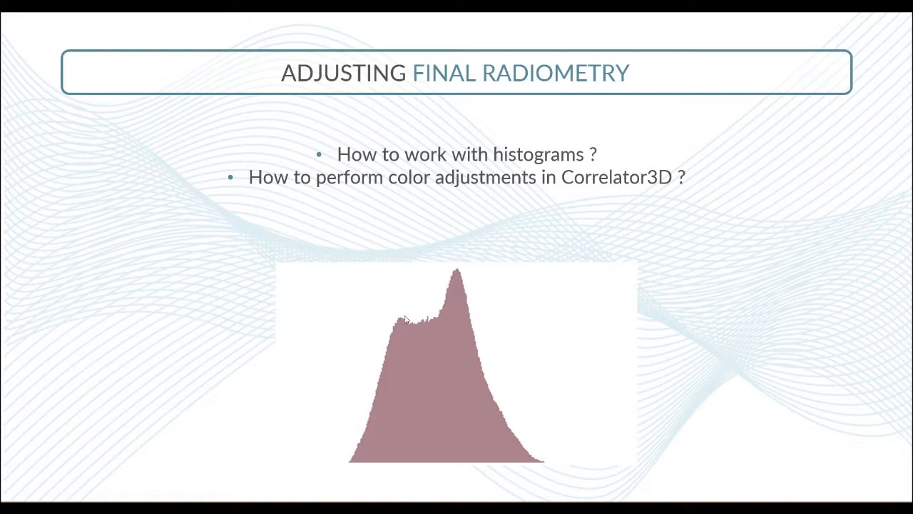
key("alt+Tab")
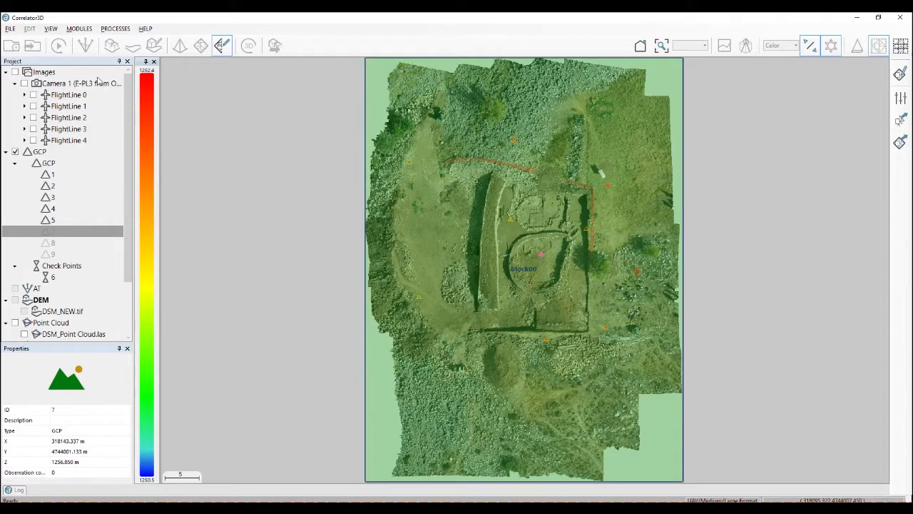
- Open Color Adjustment for the selected mosaic block and set the Master band's gamma to 1.1318
left_click(116, 28)
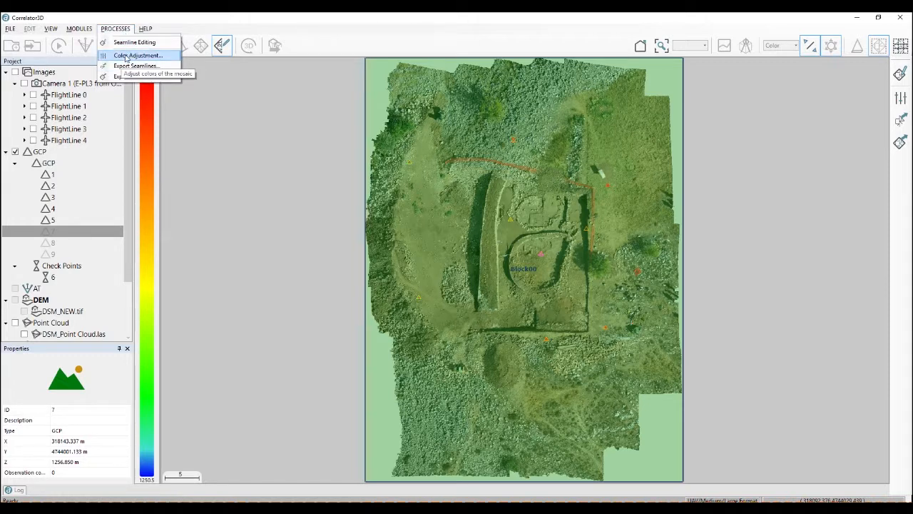
left_click(127, 55)
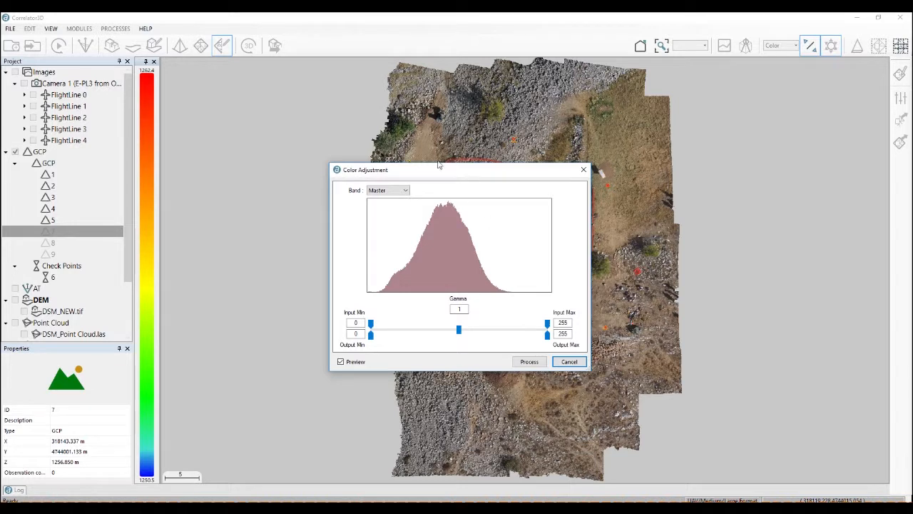
left_click_drag(408, 172, 411, 156)
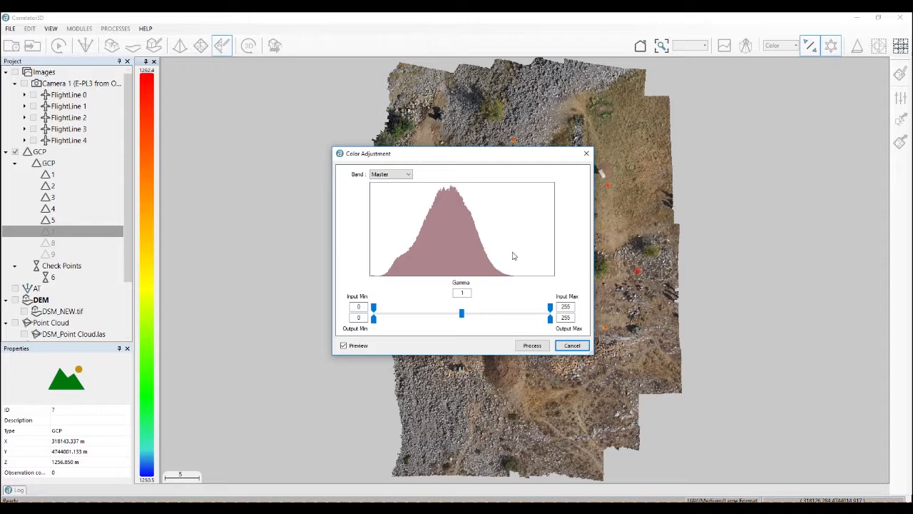
left_click_drag(461, 312, 460, 316)
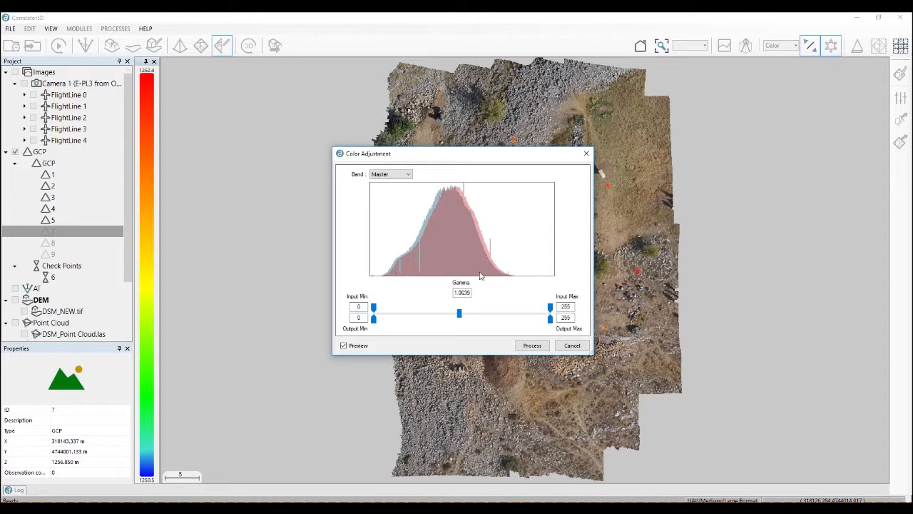
left_click_drag(492, 148, 346, 175)
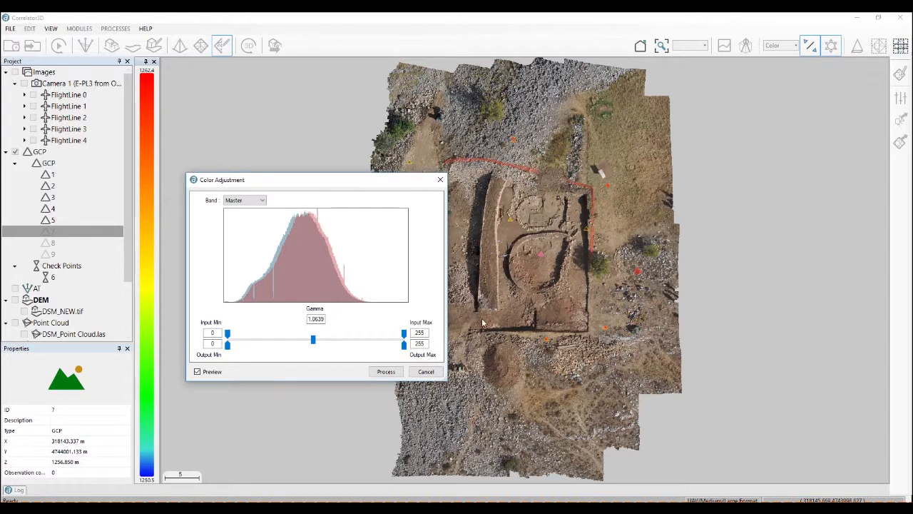
left_click_drag(314, 344, 312, 342)
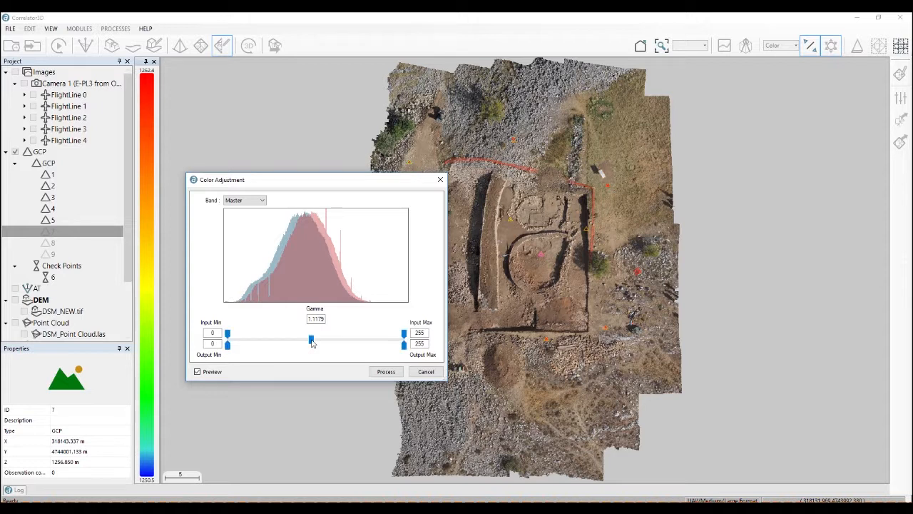
left_click_drag(311, 342, 310, 342)
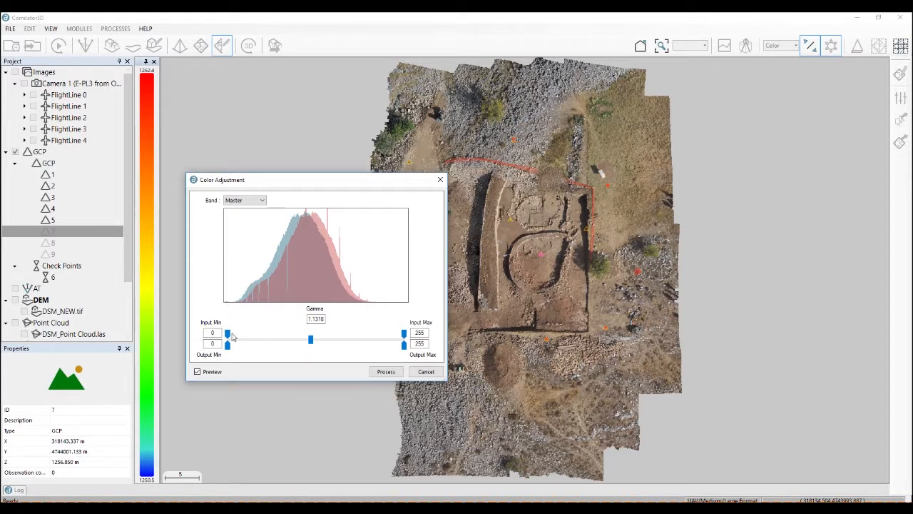
- Set the Master band's input minimum to 12 and input maximum to 211, keeping the mosaic in view
left_click_drag(228, 338, 235, 334)
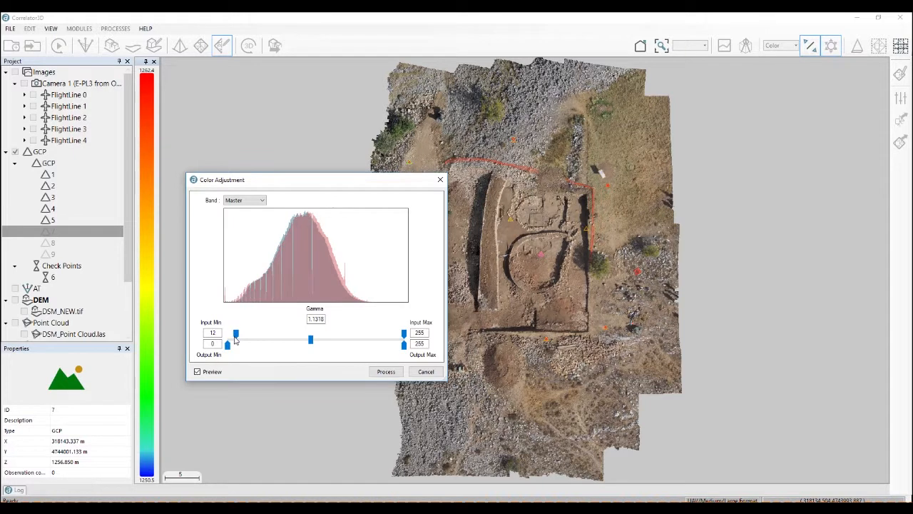
left_click_drag(404, 333, 373, 334)
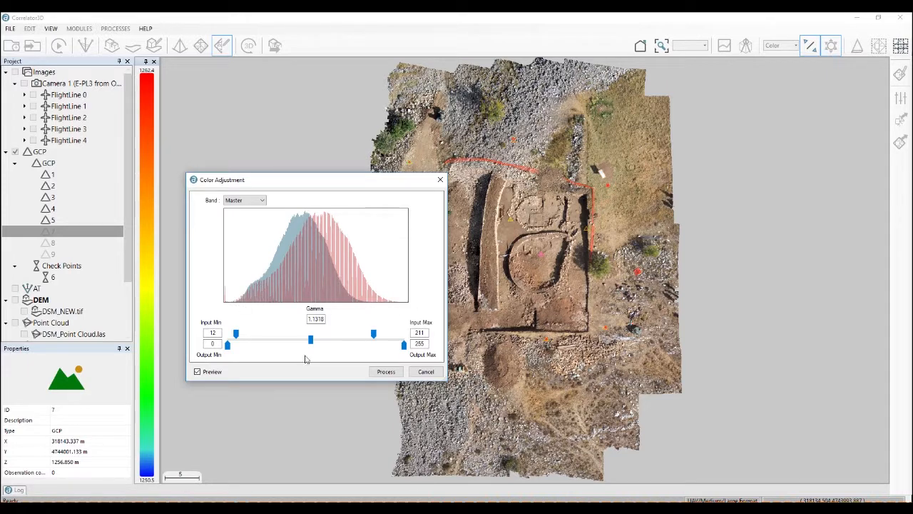
left_click_drag(373, 185, 302, 192)
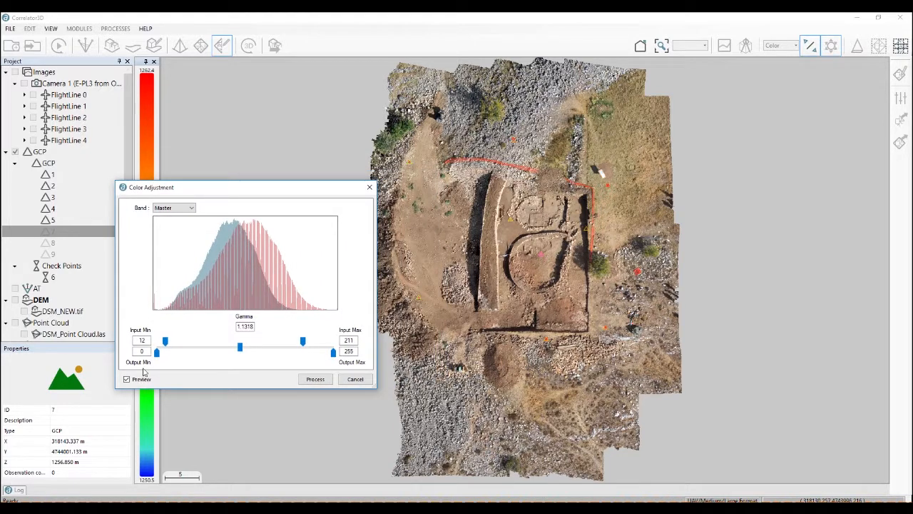
- Toggle the preview repeatedly to compare the adjusted and original mosaic colors, and examine the excavated structures up close
left_click(127, 379)
left_click(126, 379)
left_click(126, 380)
left_click(126, 379)
left_click(127, 379)
scroll(503, 328, "up", 2)
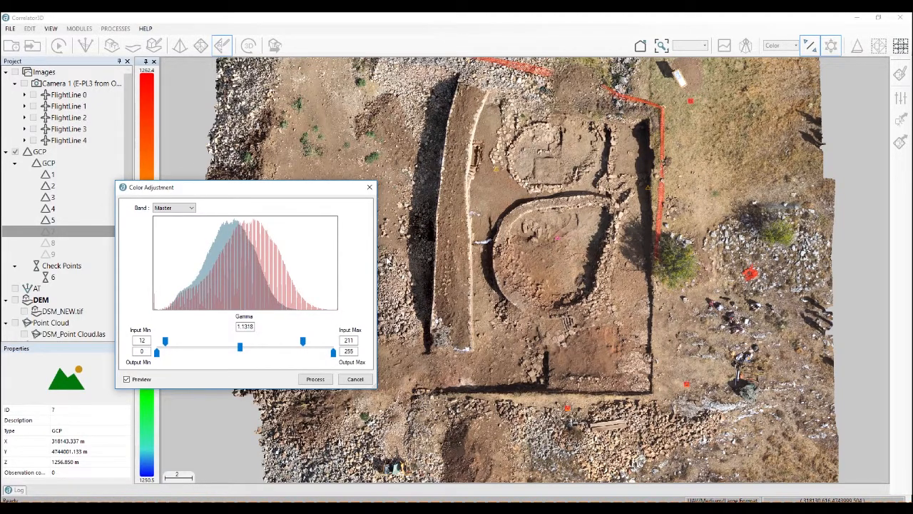
- Try a Master input range of 21 to 174, and restore the range to 0 to 255
left_click_drag(165, 342, 171, 343)
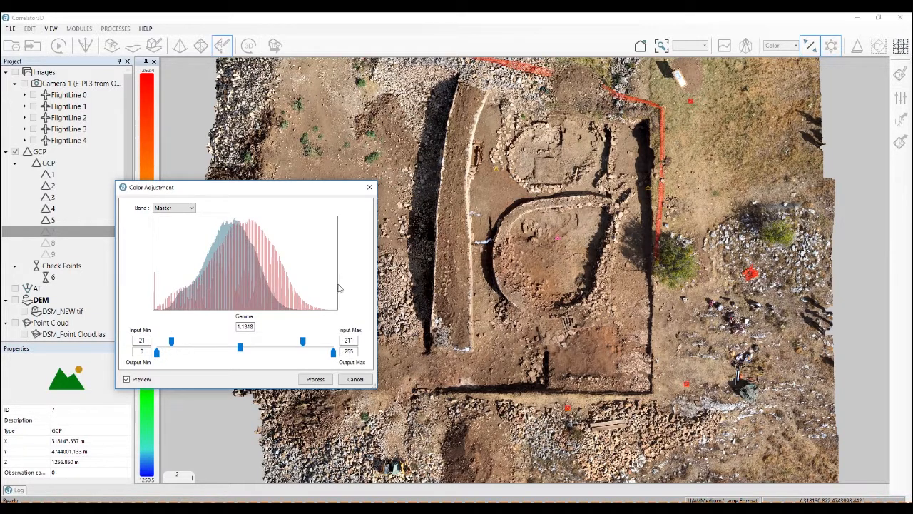
left_click_drag(303, 342, 277, 342)
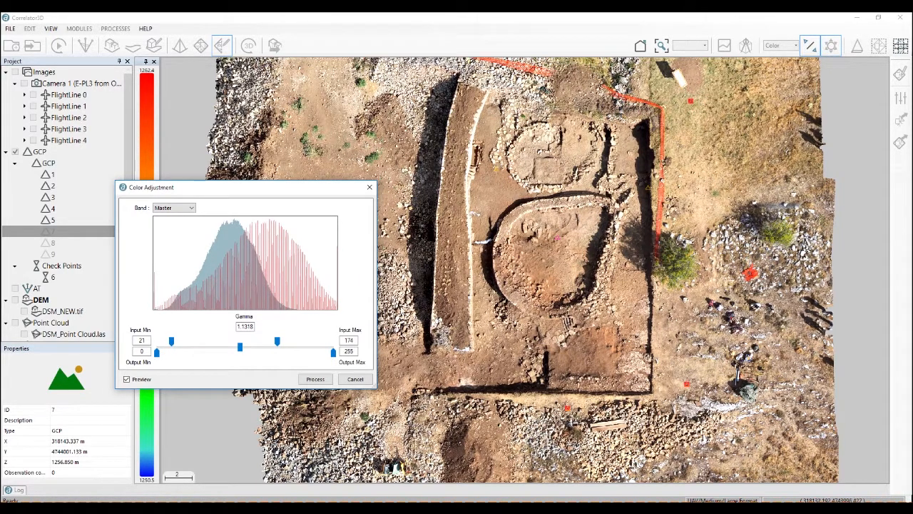
left_click_drag(172, 341, 126, 345)
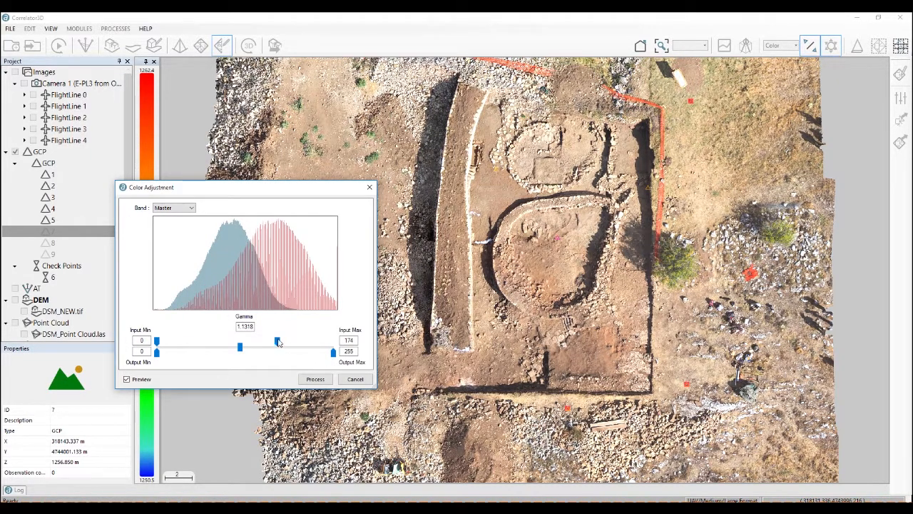
left_click_drag(277, 341, 351, 346)
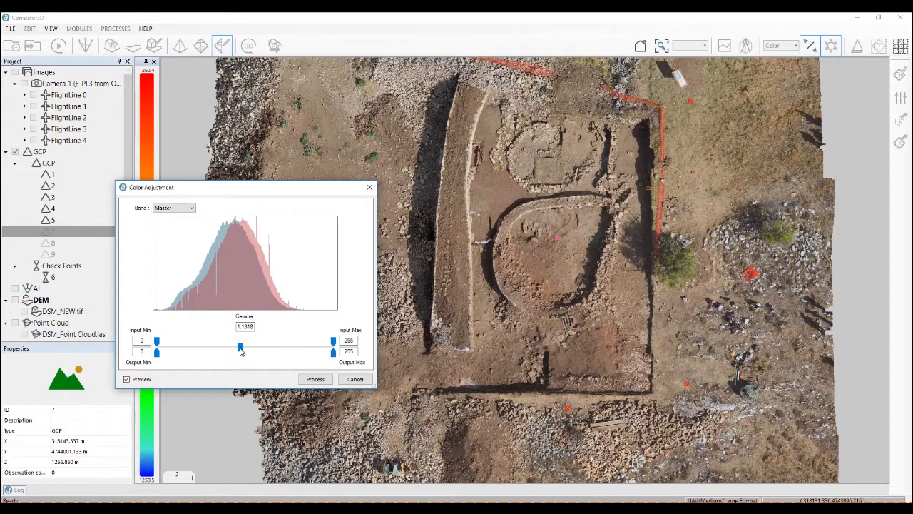
- Try a Master gamma of 1.9756, and set it to 0.8409
left_click_drag(241, 348, 219, 351)
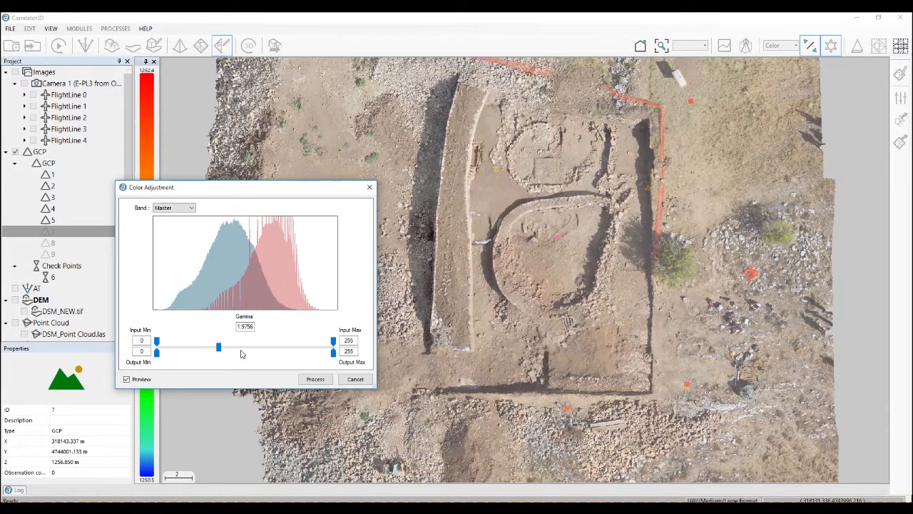
left_click_drag(219, 348, 251, 348)
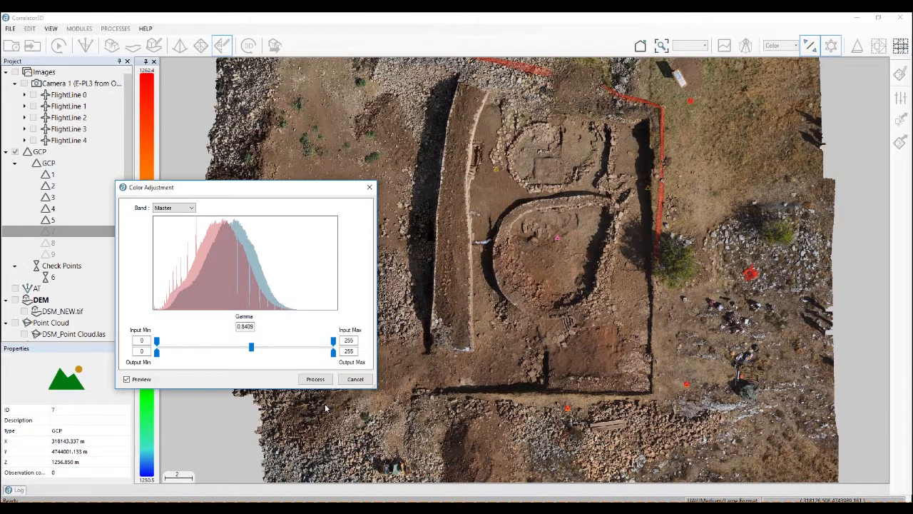
- View the Red band's histogram, set the Green band's gamma to 1.0639 and discard the color adjustments
left_click(176, 212)
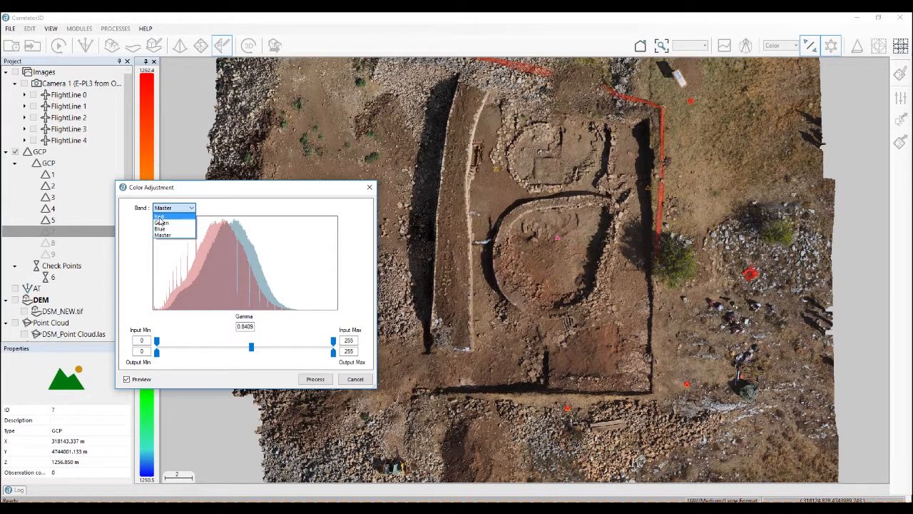
left_click(159, 217)
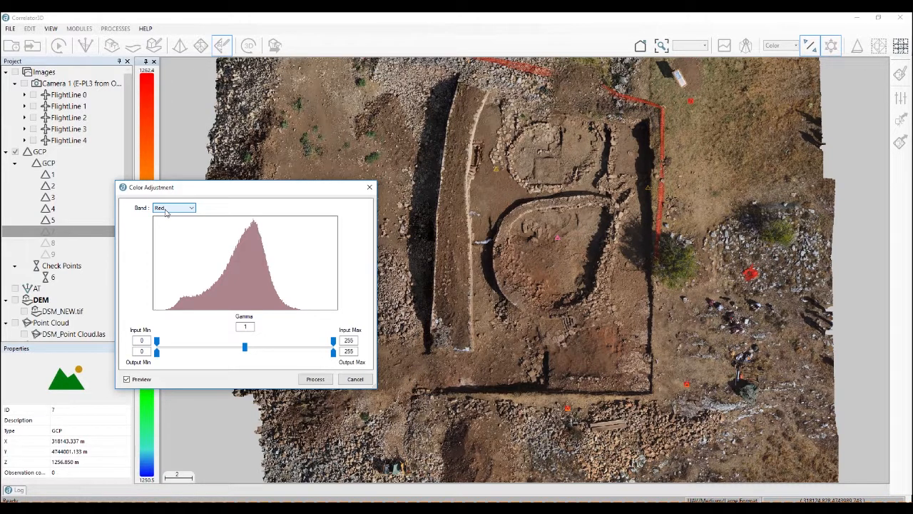
left_click(166, 208)
left_click(162, 227)
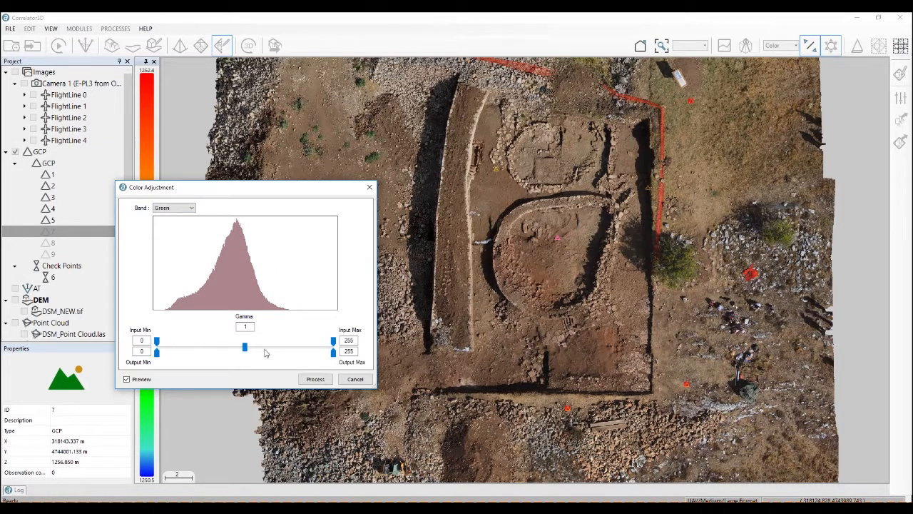
left_click_drag(248, 348, 239, 351)
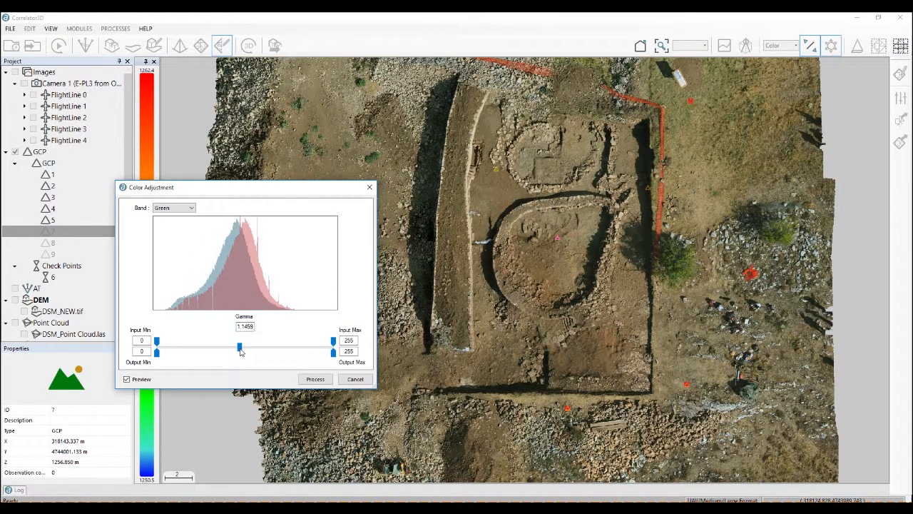
left_click_drag(240, 350, 244, 350)
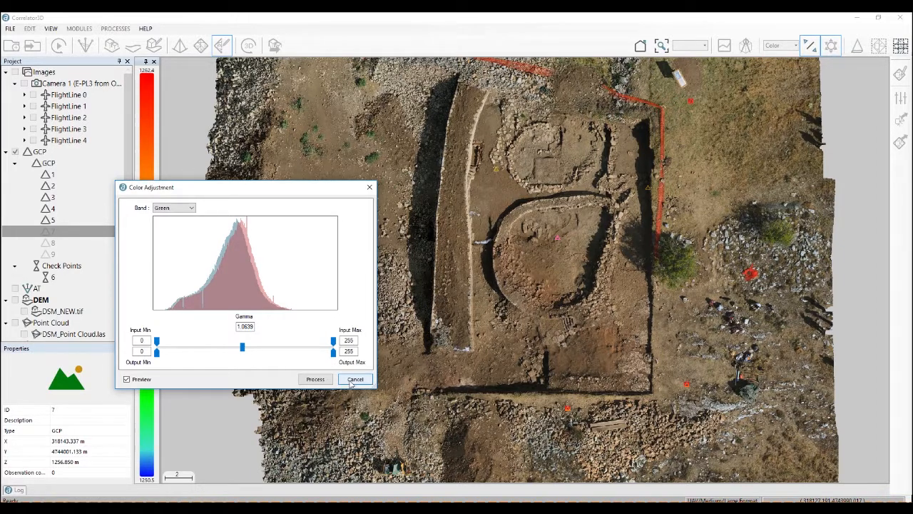
- Switch to the presentation, advance to the "Managing Multiple Sets of Orthos / Mosaics" slide and return to Correlator3D
key("alt+Tab")
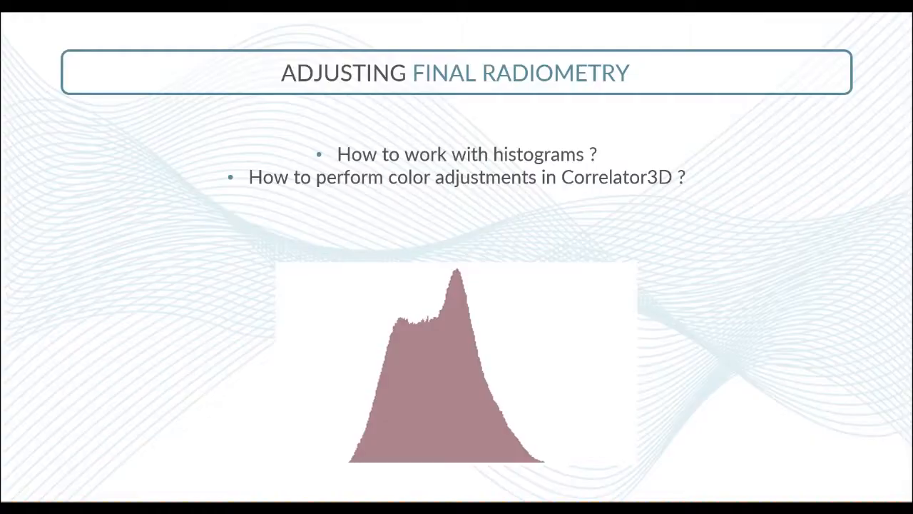
key("Right")
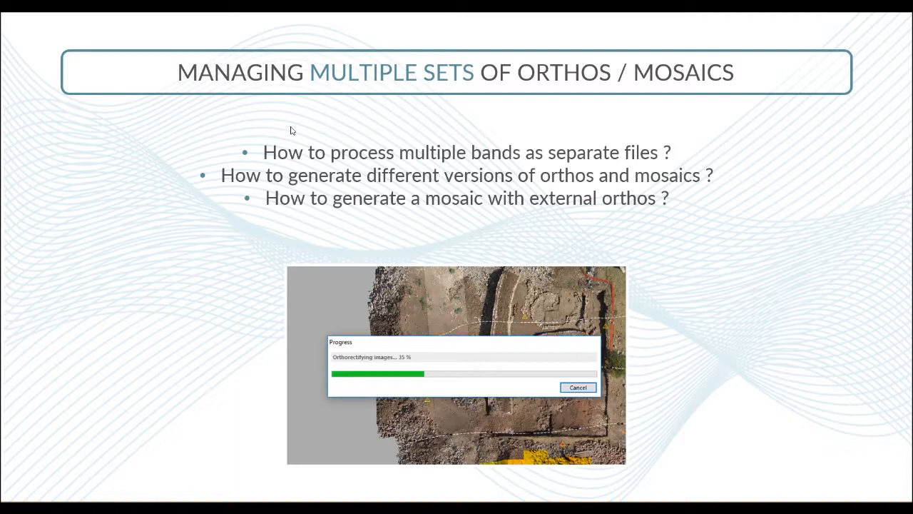
key("alt+Tab")
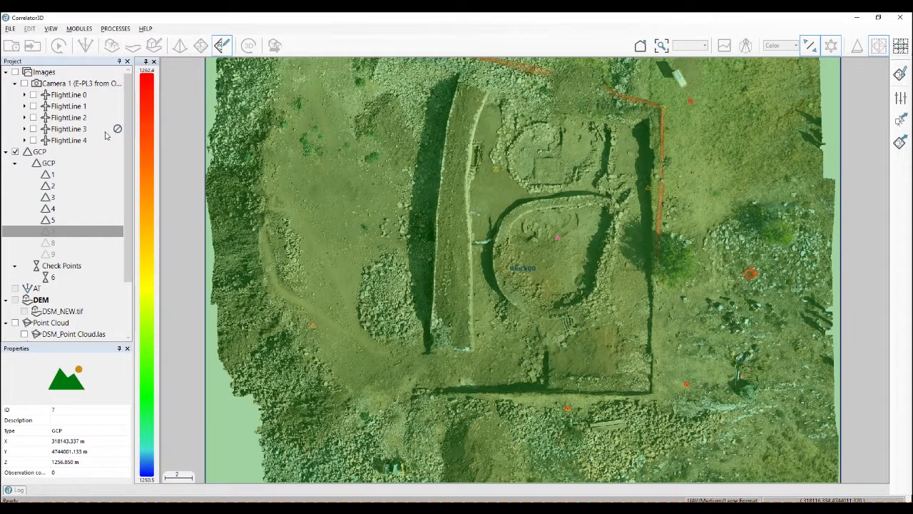
- Collapse Camera 1's flight lines in the project tree and leave mosaic editing, unloading its project
left_click(15, 83)
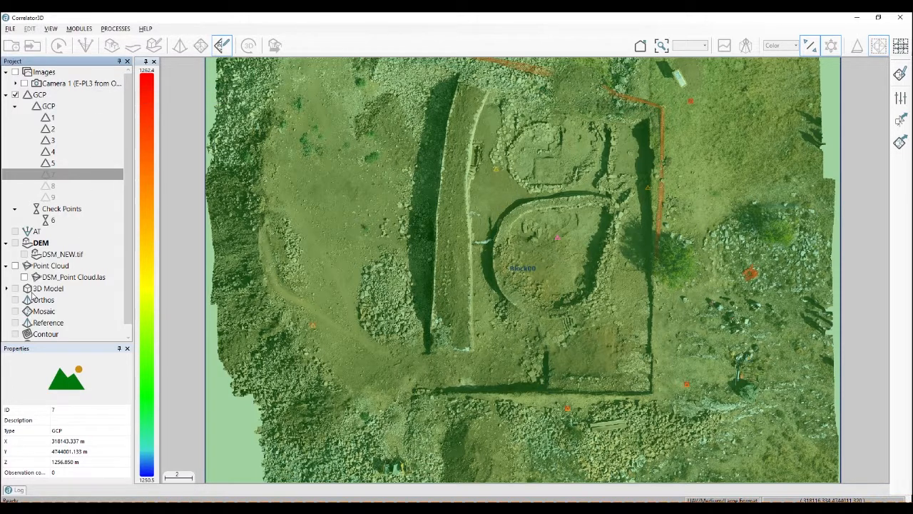
left_click(221, 45)
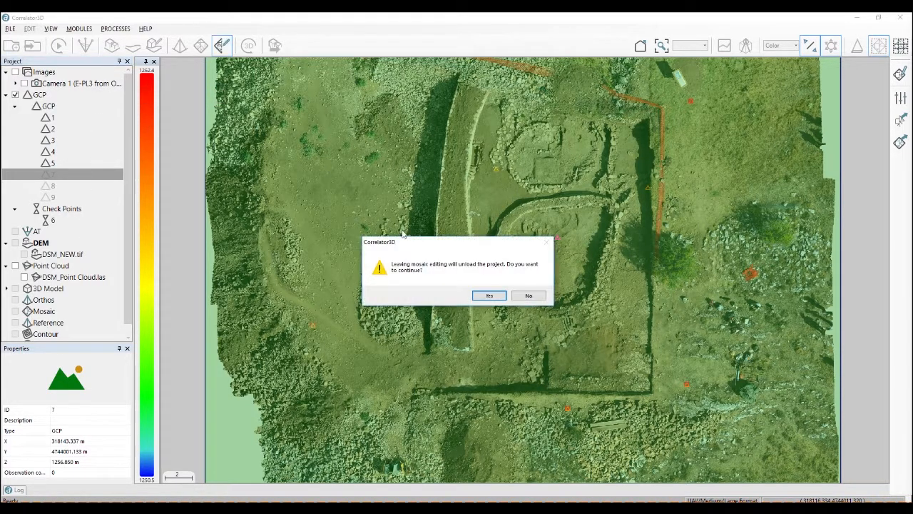
left_click(489, 295)
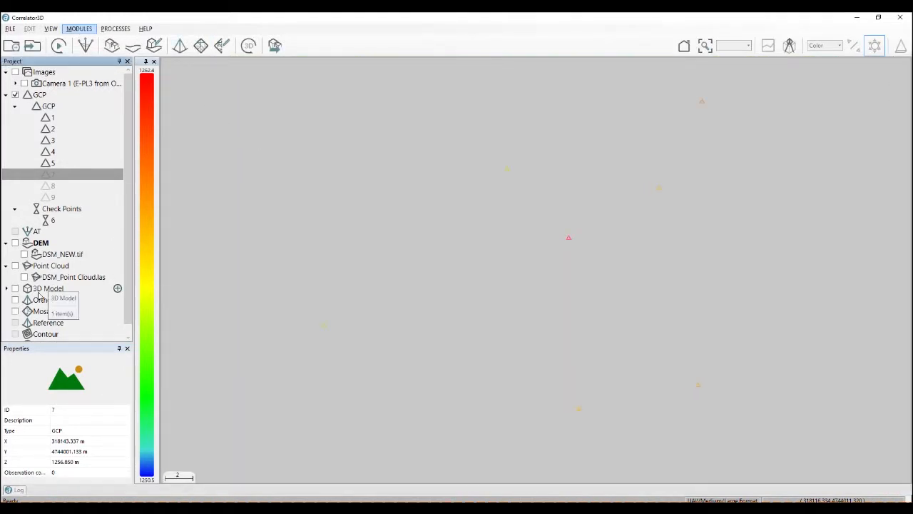
- Load the project's Orthos so that they are displayed in the view
left_click(40, 291)
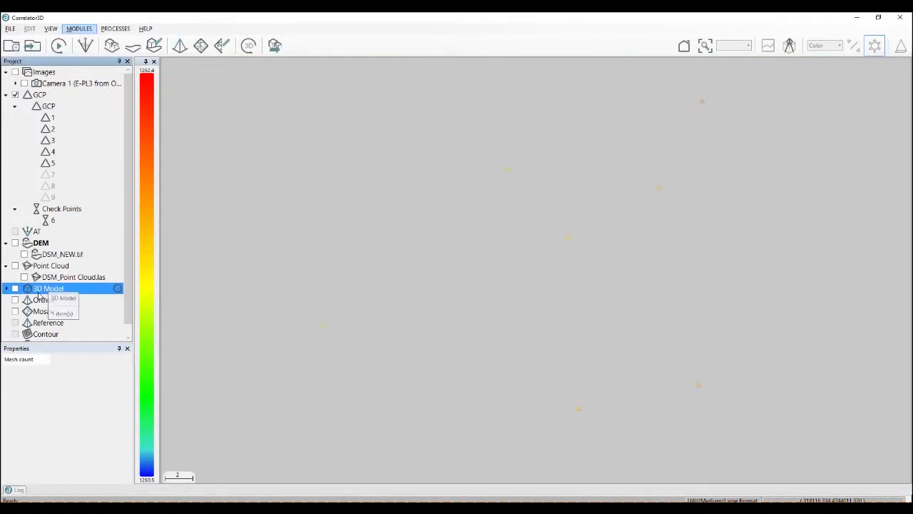
left_click(15, 300)
left_click(502, 298)
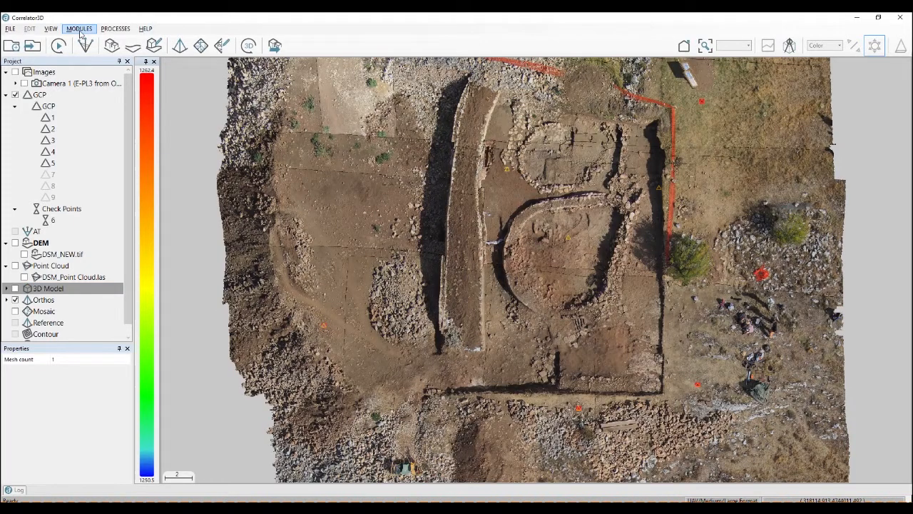
- Try to start Mosaic Creation with the loaded orthos, and dismiss the message
left_click(79, 28)
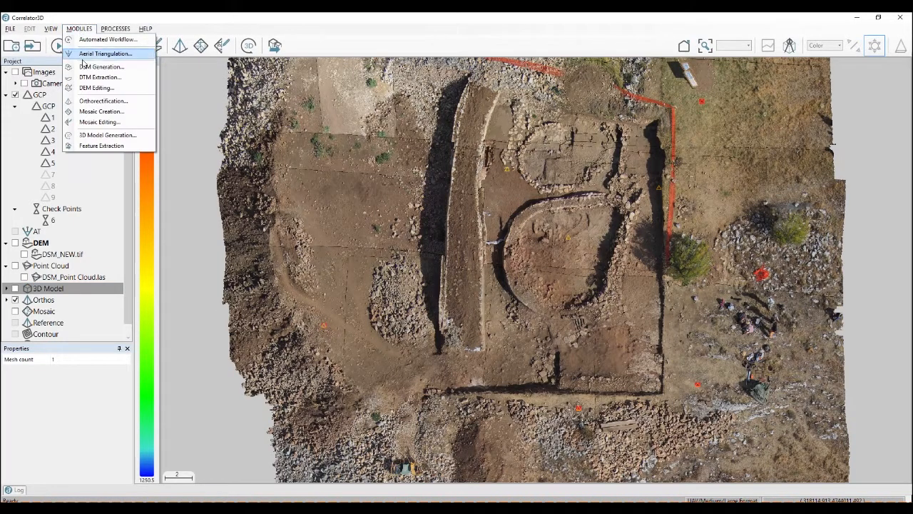
left_click(99, 111)
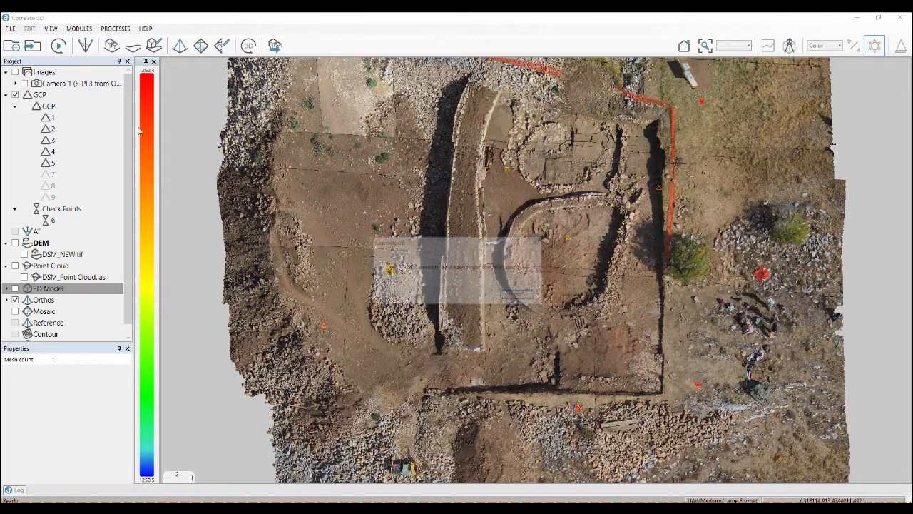
left_click(515, 295)
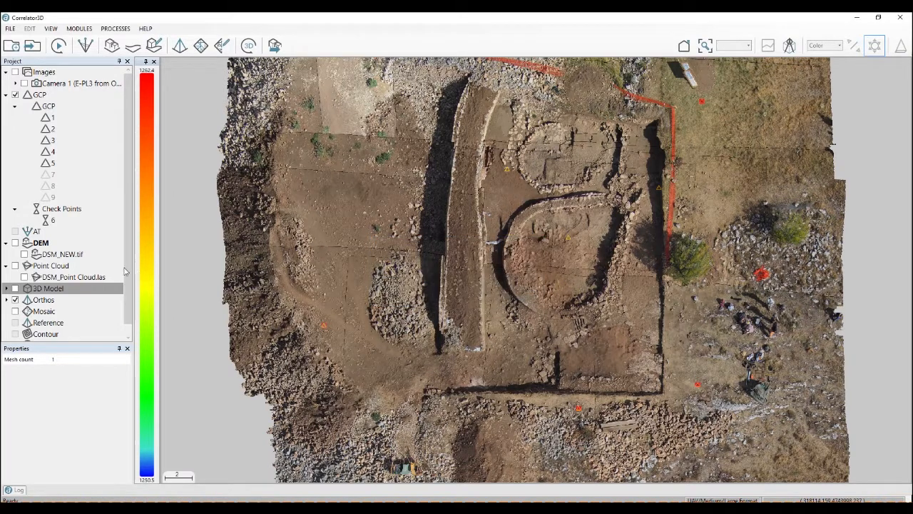
- Display the DEM in the view, open the Orthorectification settings to review them, and close them without processing
left_click(15, 243)
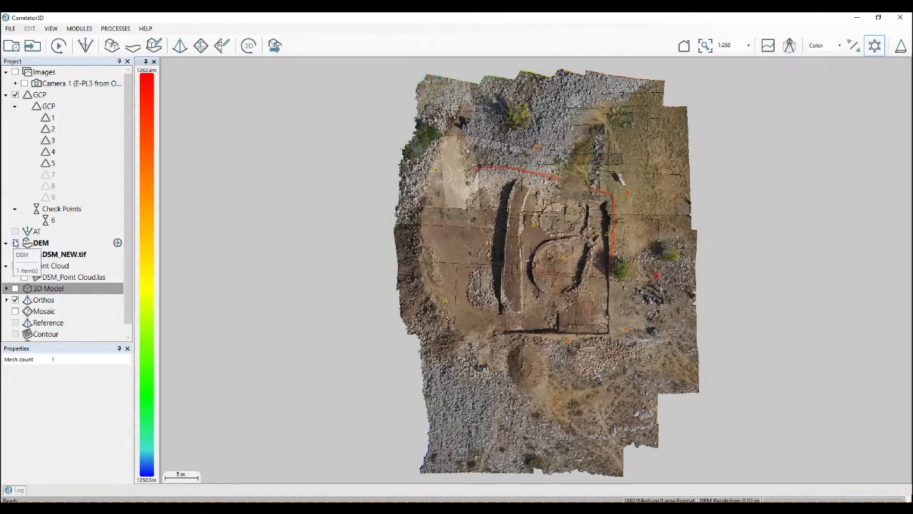
left_click(79, 29)
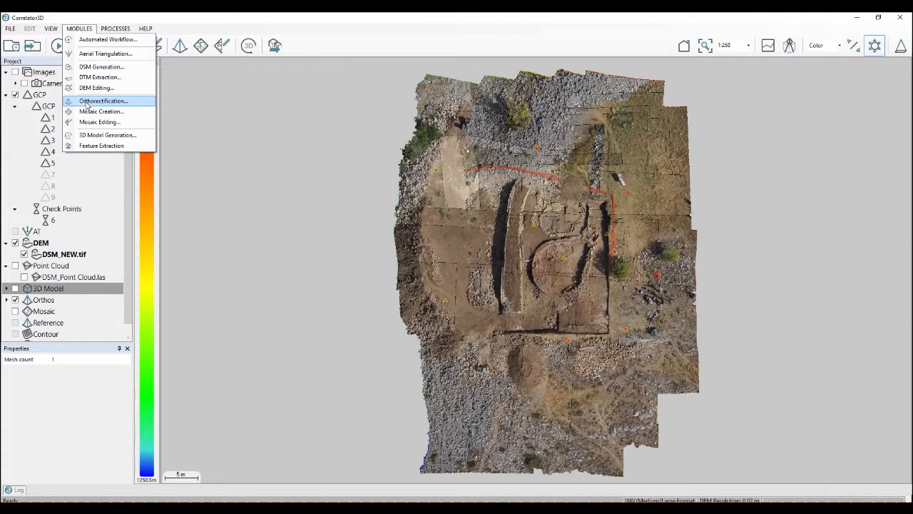
left_click(86, 102)
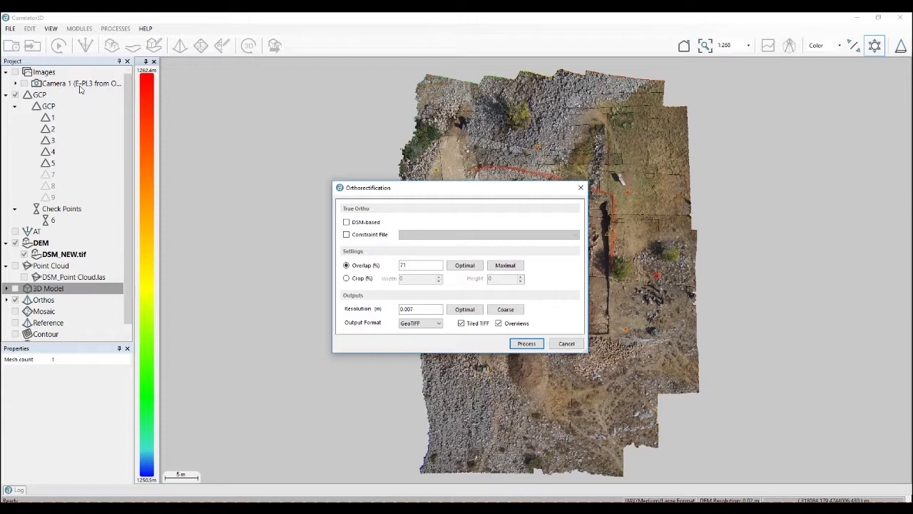
left_click(566, 343)
- Change the Orthos location to a new folder named Ortho_blue inside the Correlator3D folder
left_click(43, 300)
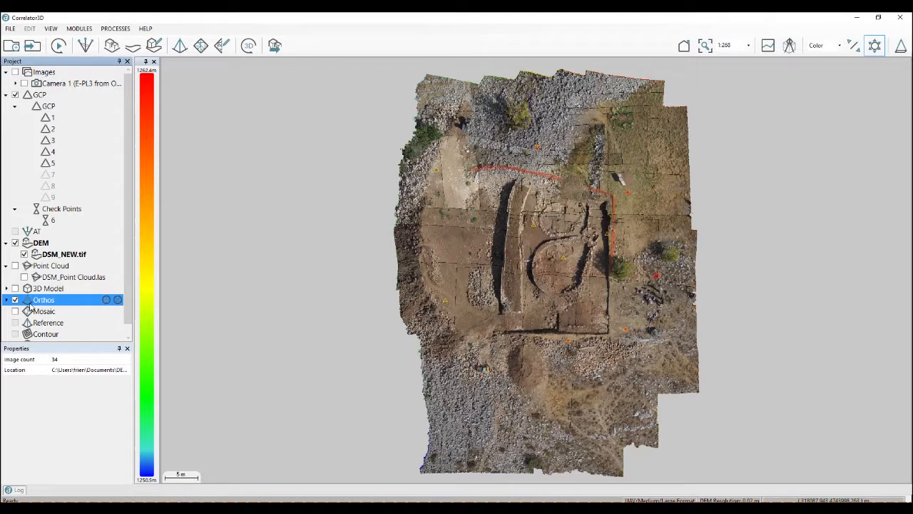
left_click(107, 300)
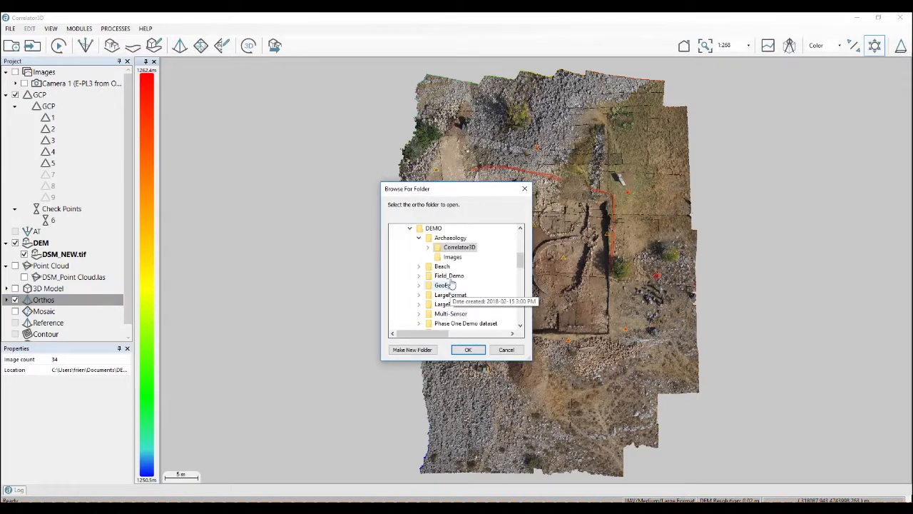
left_click(428, 247)
left_click(412, 349)
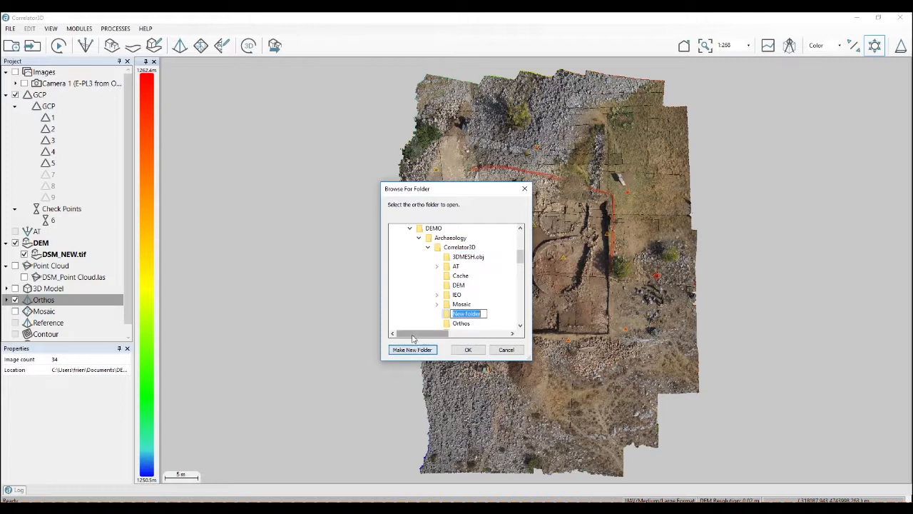
type("Ortho_blue")
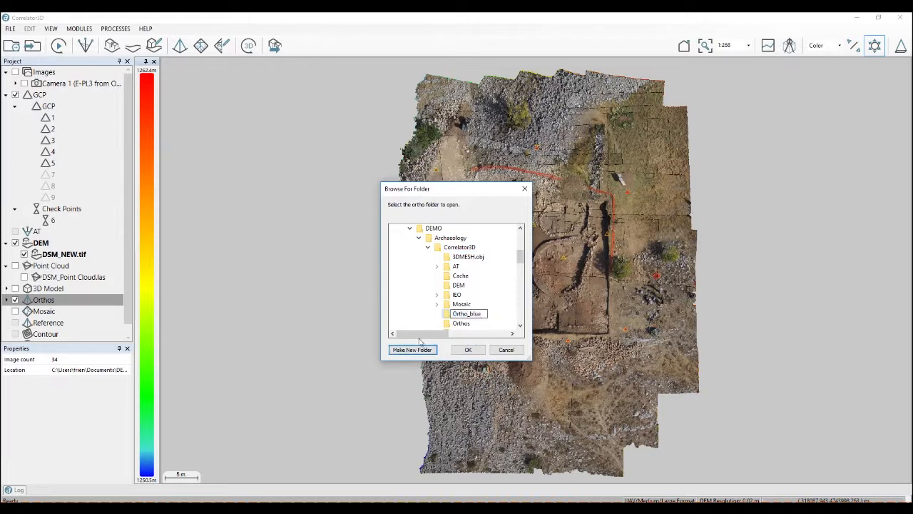
left_click(468, 350)
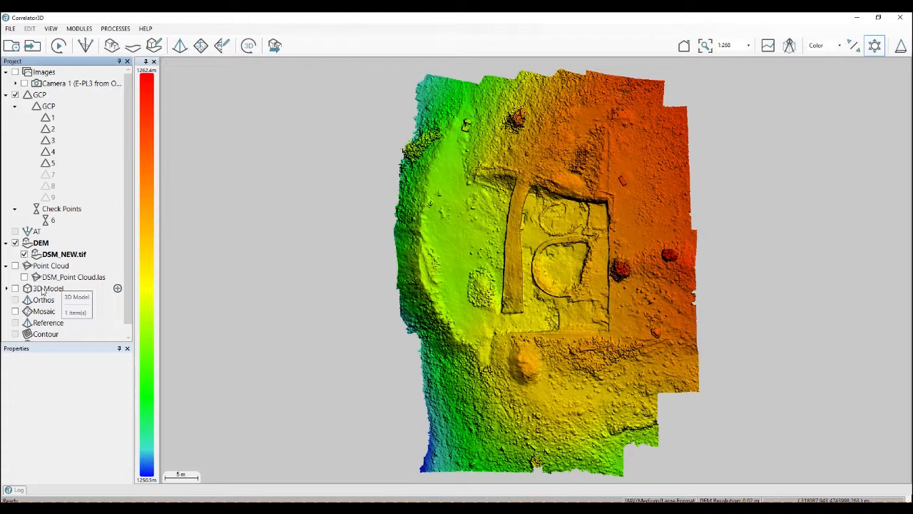
- Browse the Correlator3D subfolders for another mosaic folder, and cancel the selection
left_click(43, 290)
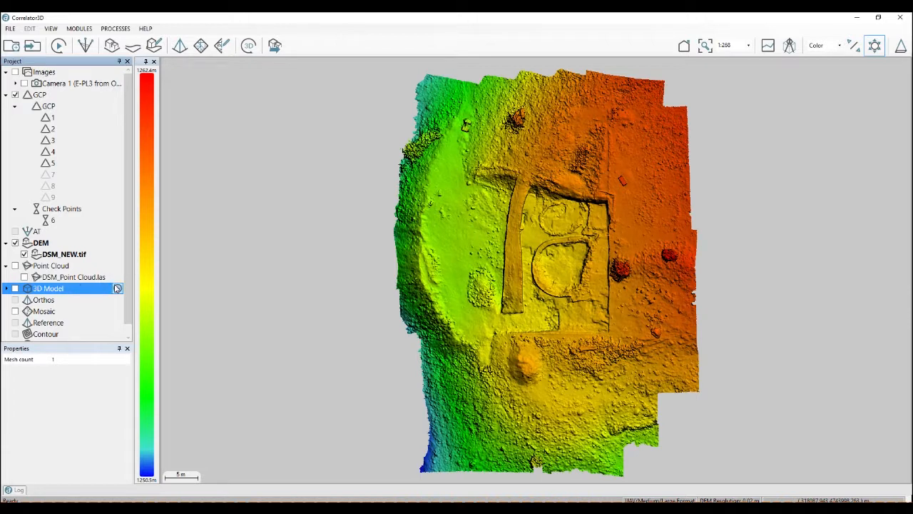
left_click(37, 313)
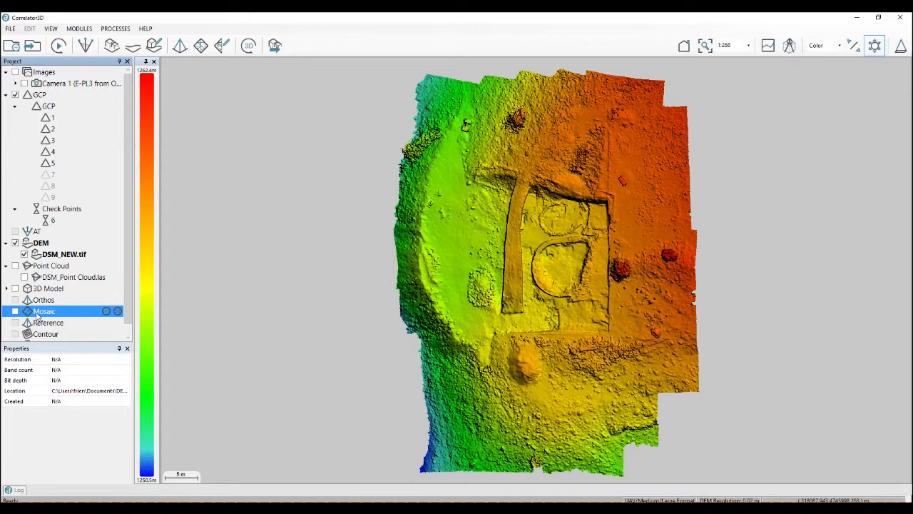
left_click(106, 312)
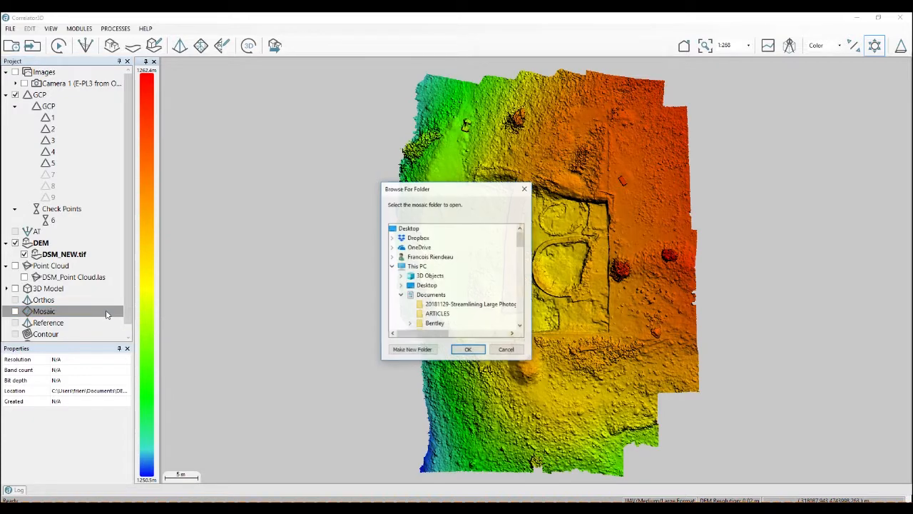
left_click(460, 276)
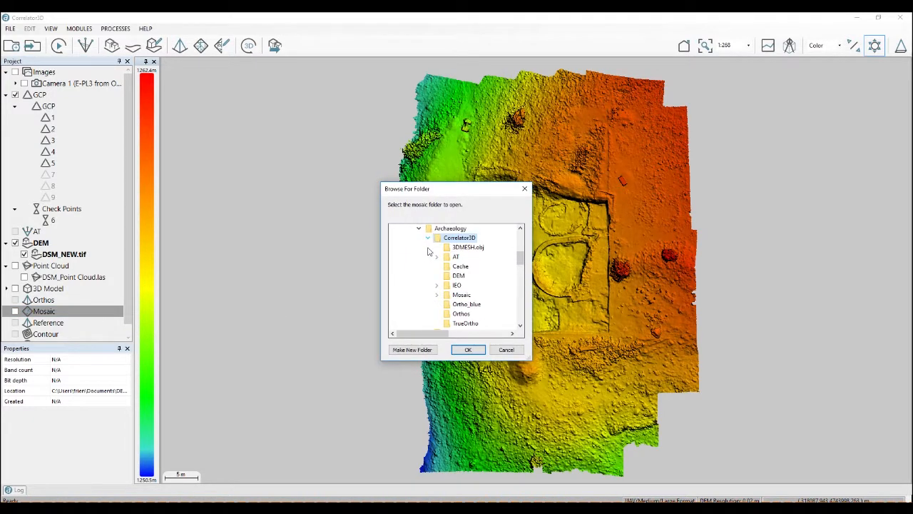
left_click(506, 350)
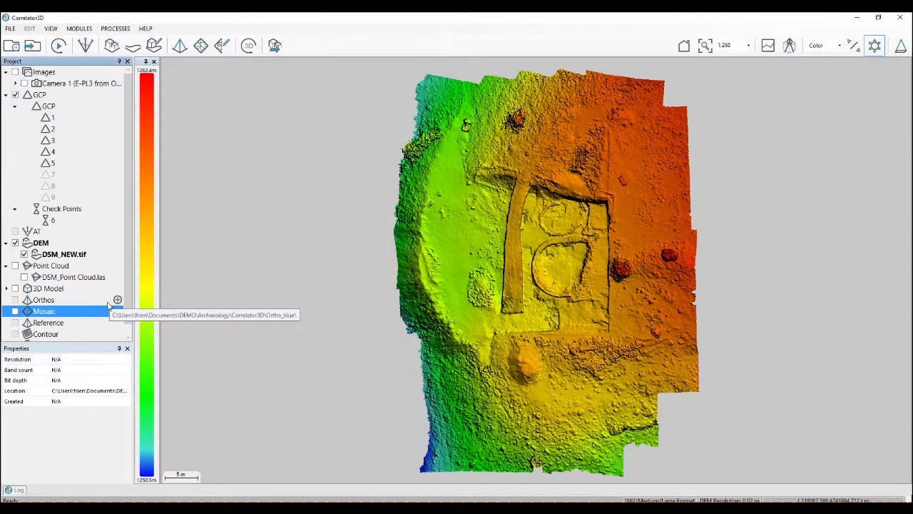
- Open the folder selection for loading orthos into the empty Orthos layer, and cancel it
left_click(116, 254)
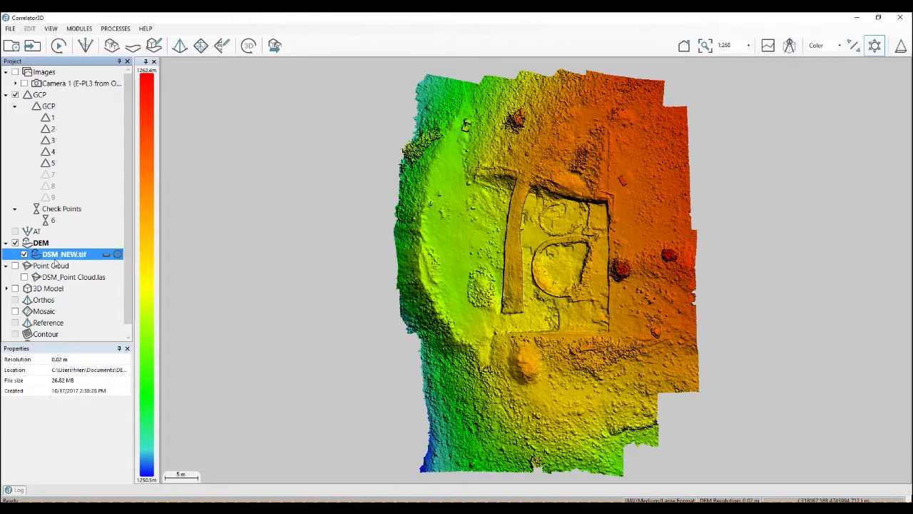
left_click(72, 301)
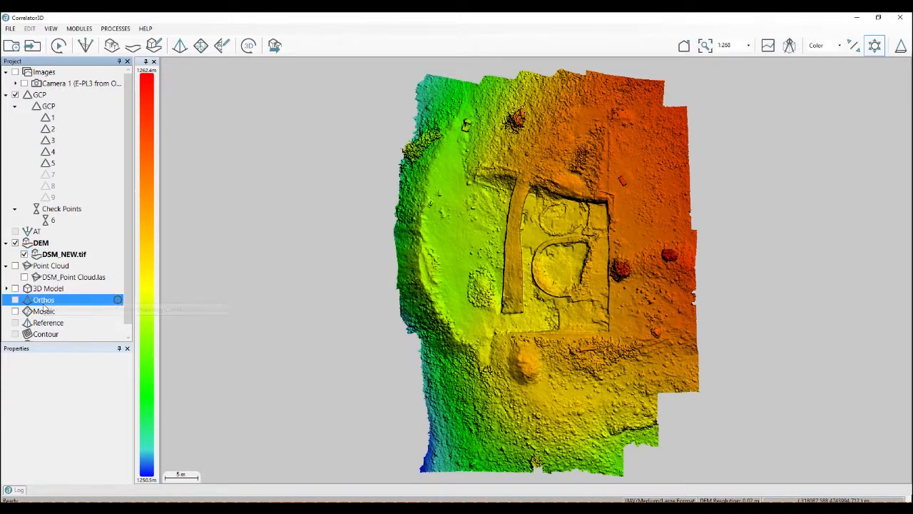
left_click(50, 314)
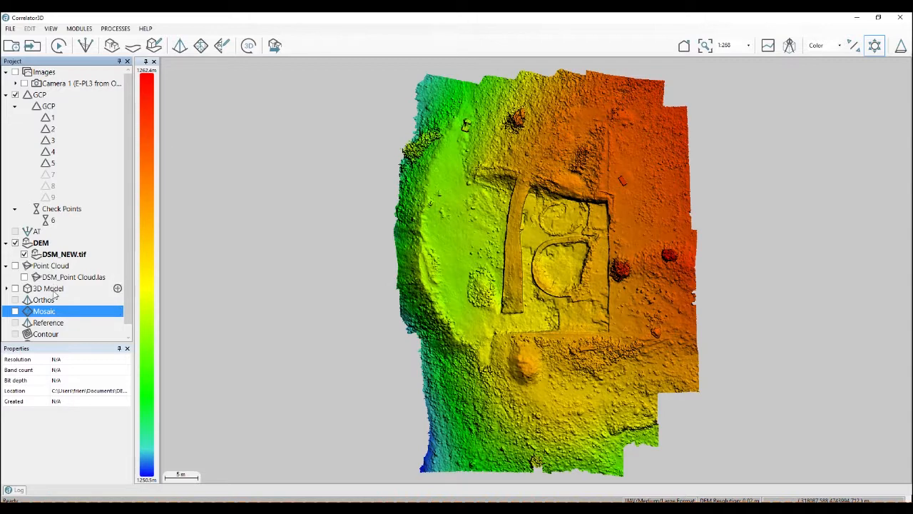
left_click(116, 299)
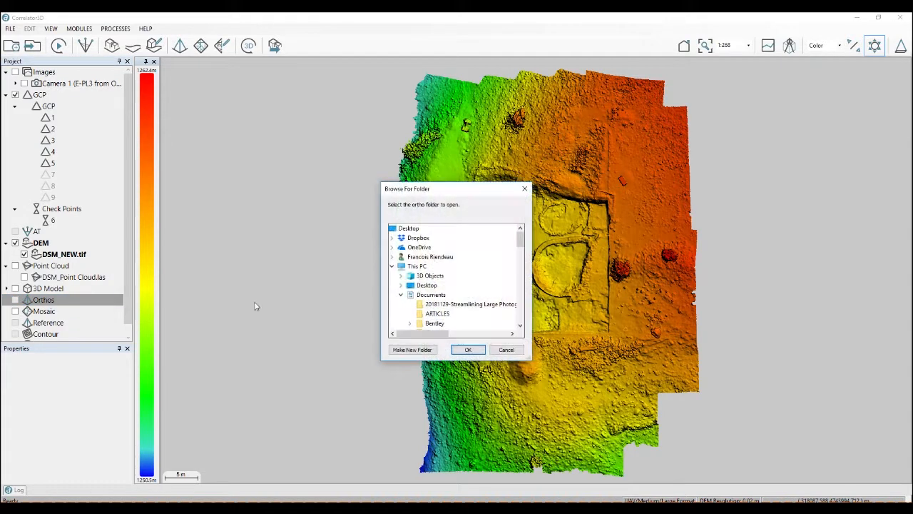
left_click(507, 350)
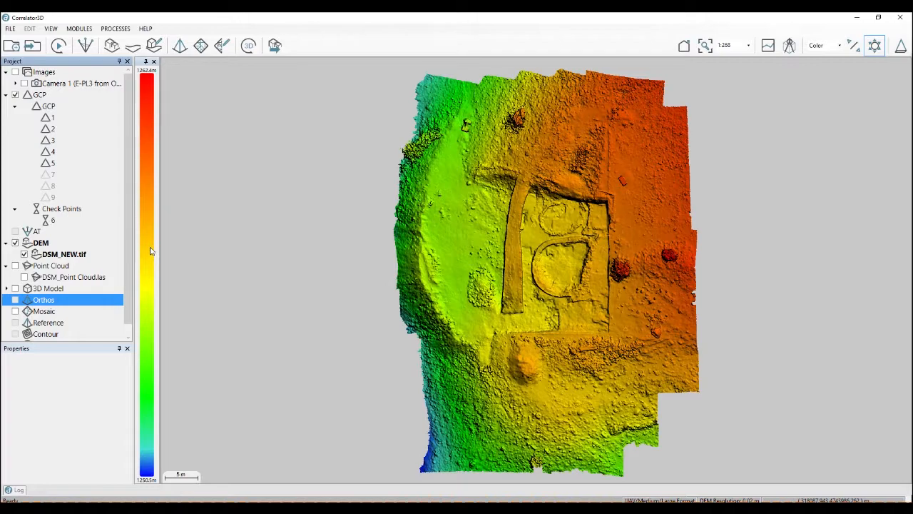
- Switch to the presentation, advance to the "Exporting Final Mosaics" slide and return to Correlator3D
key("alt+Tab")
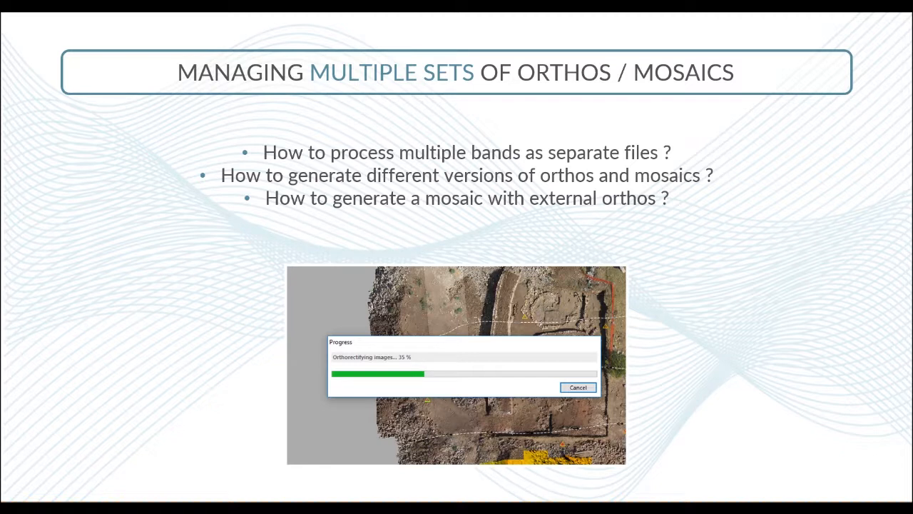
key("alt+Tab")
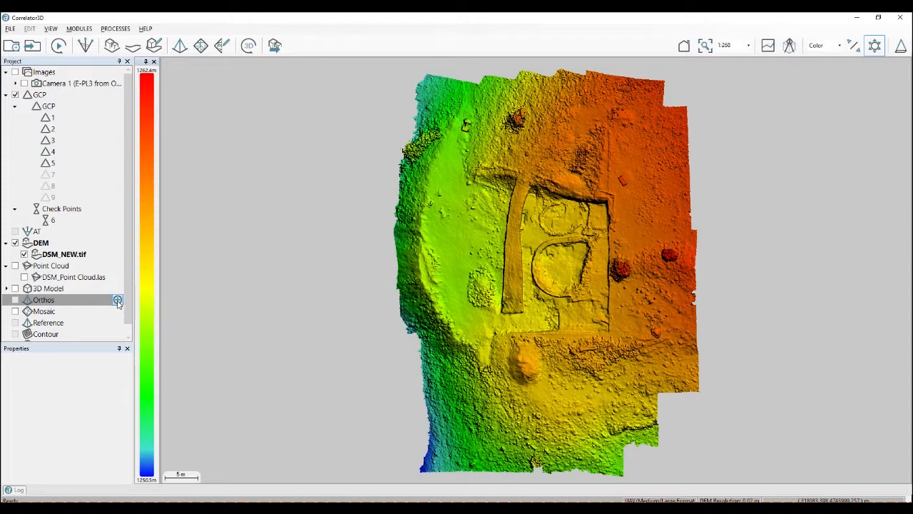
key("alt+Tab")
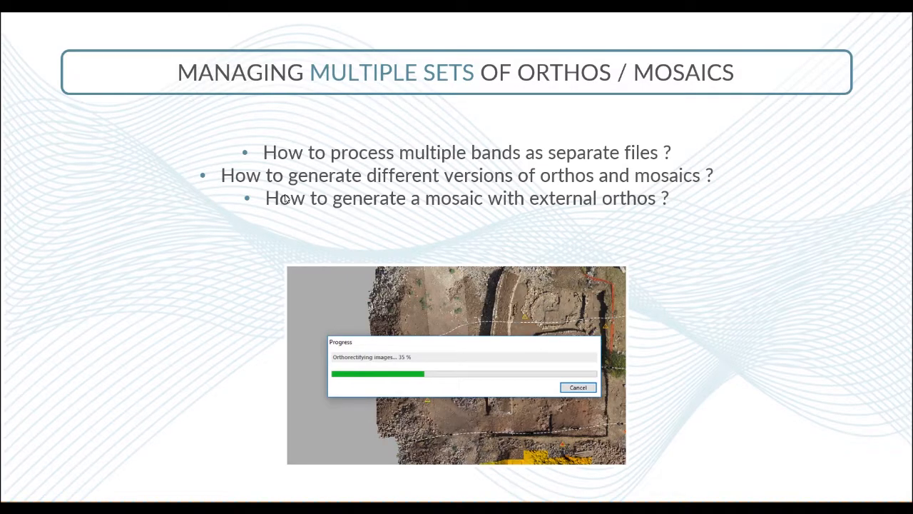
left_click(285, 198)
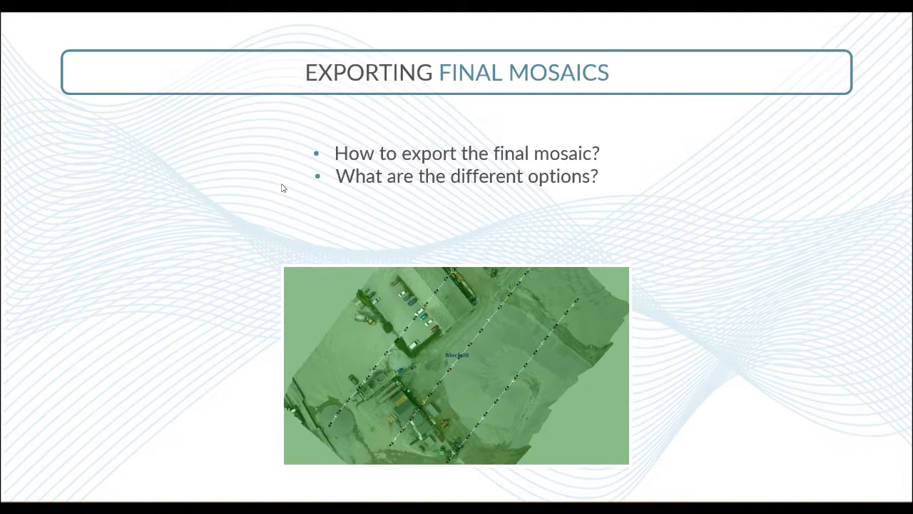
key("alt+Tab")
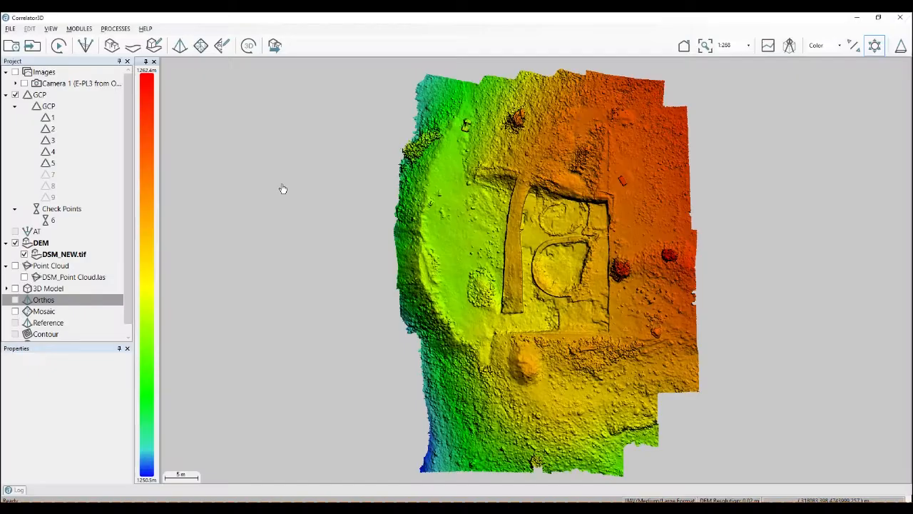
- Open the Mosaic Export settings and set automatic tiling to a fixed size of 25000 x 25000 pixels
left_click(10, 29)
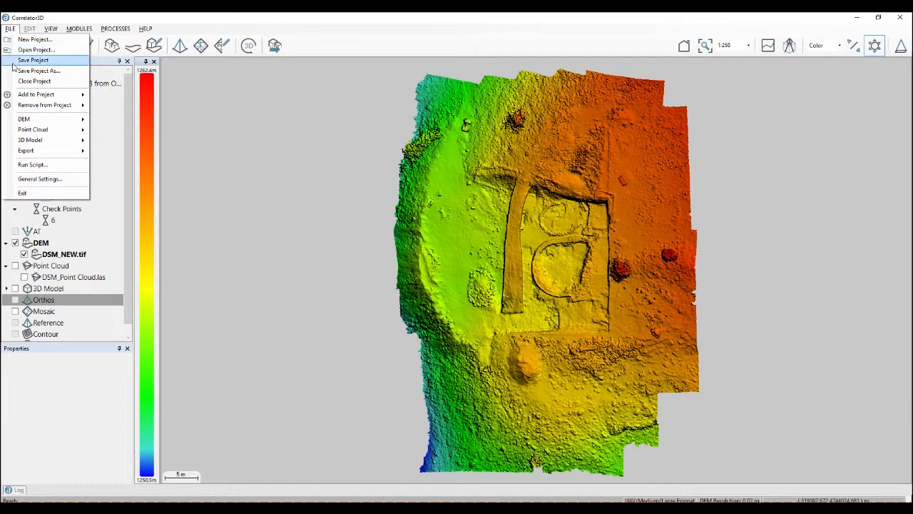
mouse_move(32, 154)
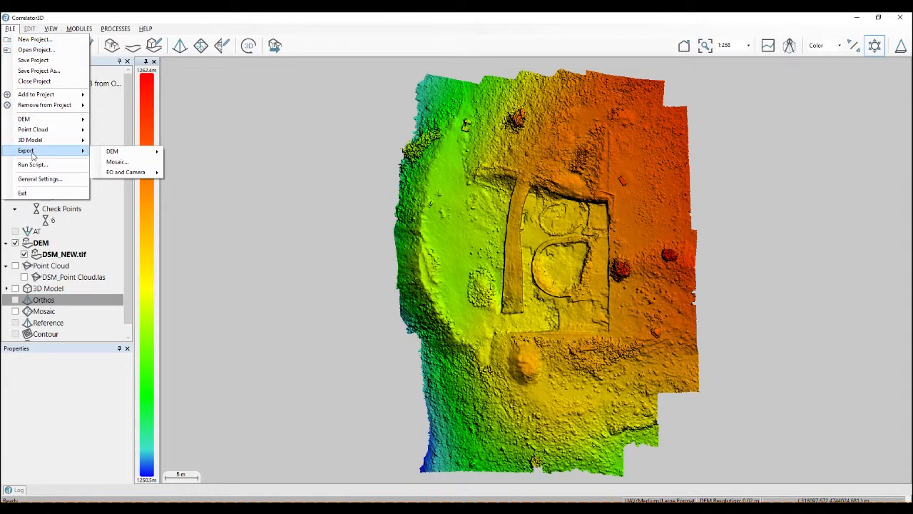
left_click(117, 161)
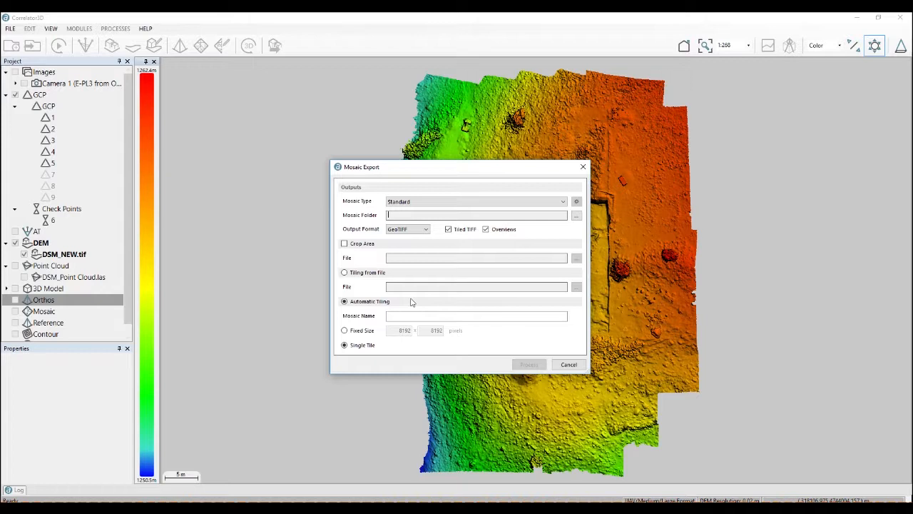
left_click(346, 331)
left_click_drag(396, 330, 451, 332)
double_click(396, 330)
type("25000")
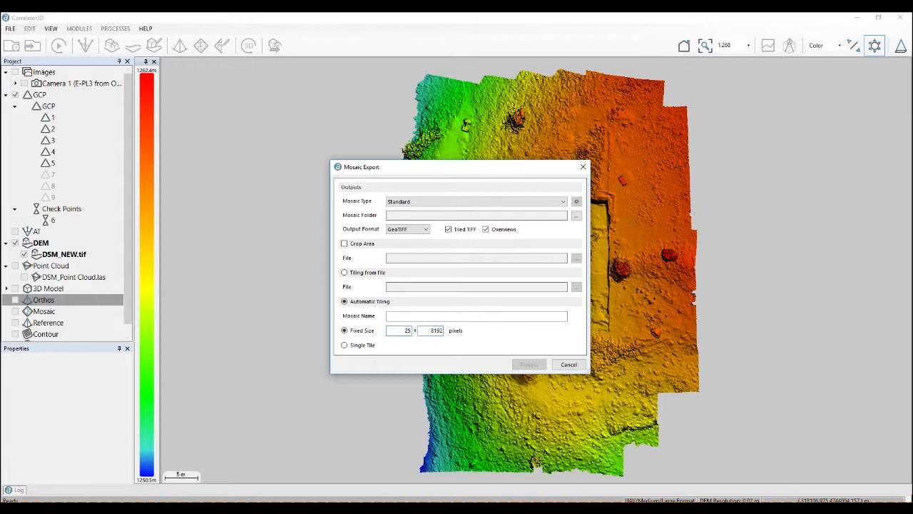
double_click(433, 330)
type("25000")
- Switch the export to tiling from file and back to automatic tiling, and name the mosaic "mosaic"
left_click(344, 273)
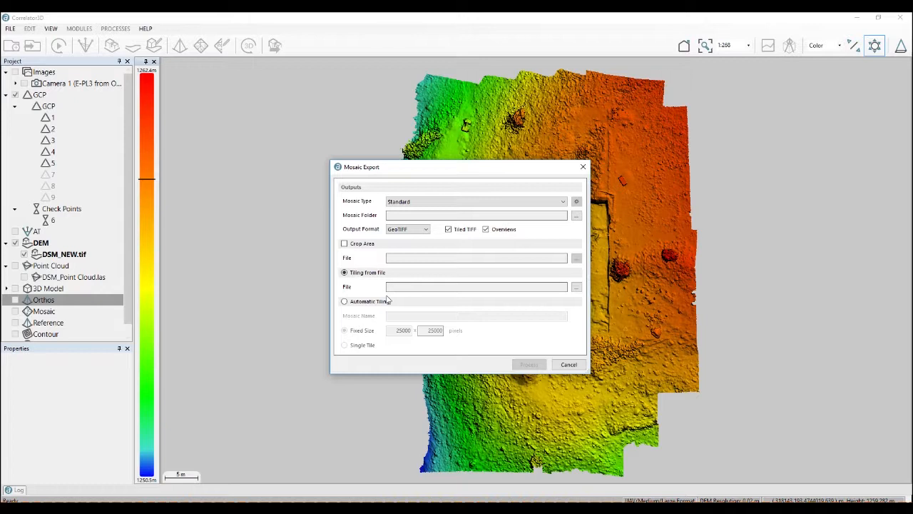
left_click(353, 302)
left_click(400, 318)
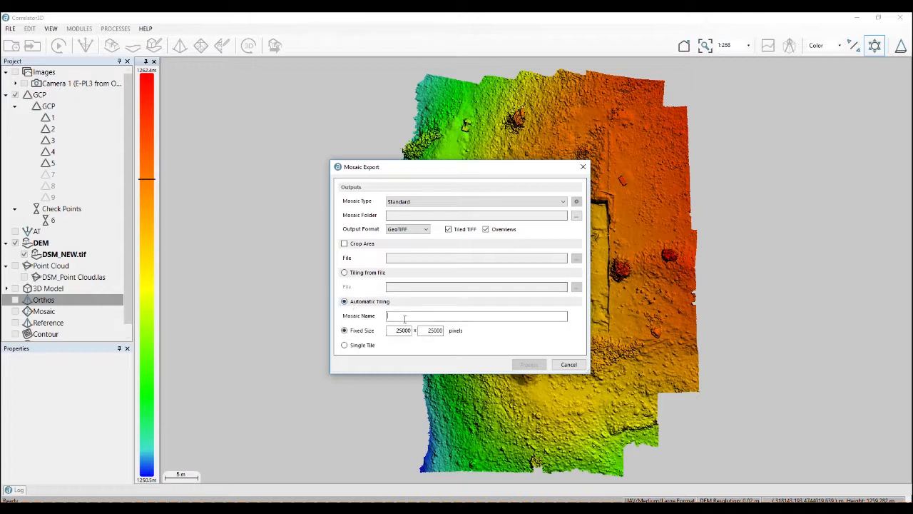
type("mosaic")
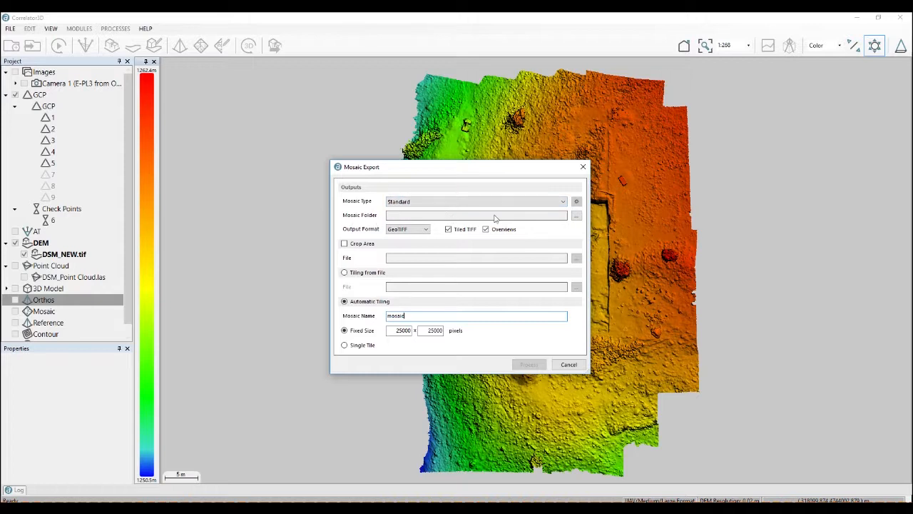
- Choose the Correlator3D folder as the mosaic export folder, accept overwriting its files, and cancel the export without processing
left_click(576, 215)
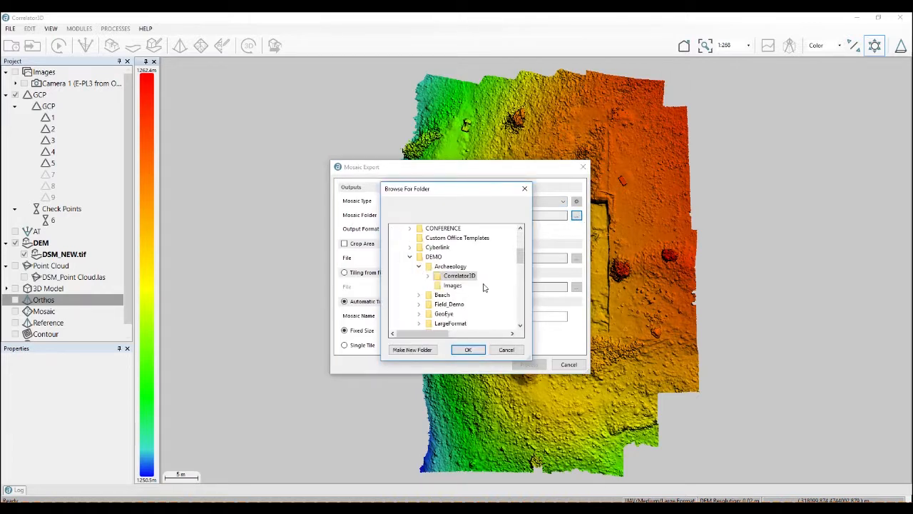
left_click(468, 350)
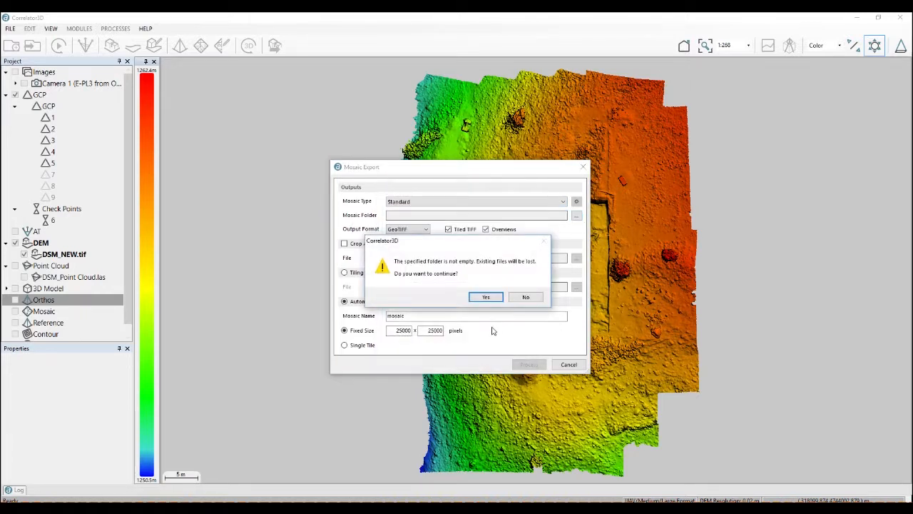
left_click(485, 298)
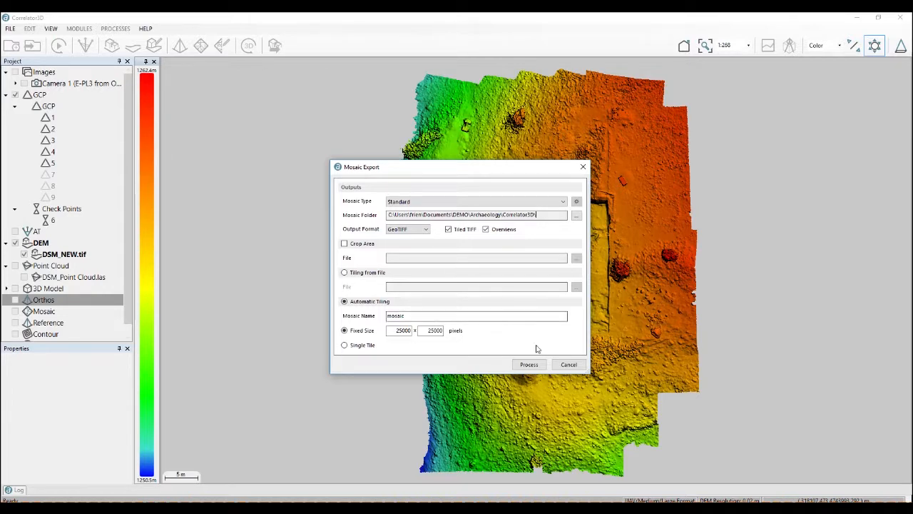
left_click(568, 365)
- Switch to the presentation and advance to the "Creating NDVI Maps" slide
key("alt+Tab")
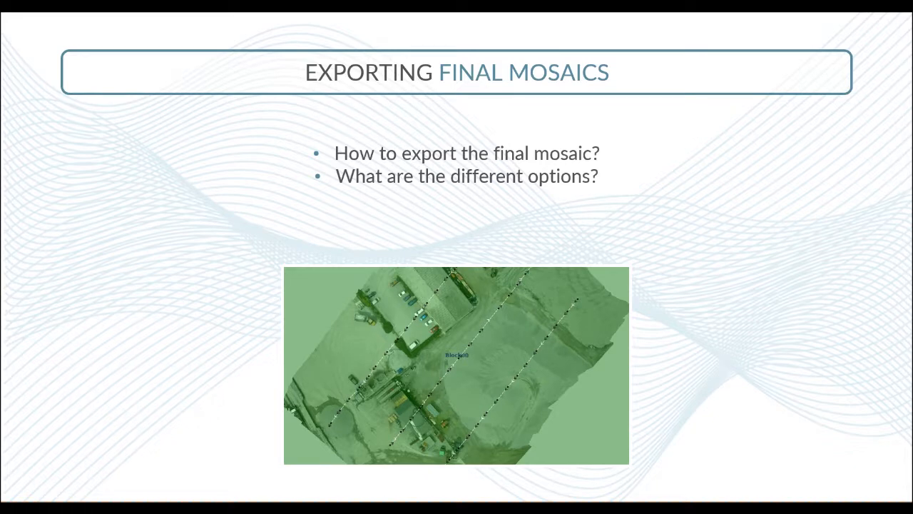
key("Right")
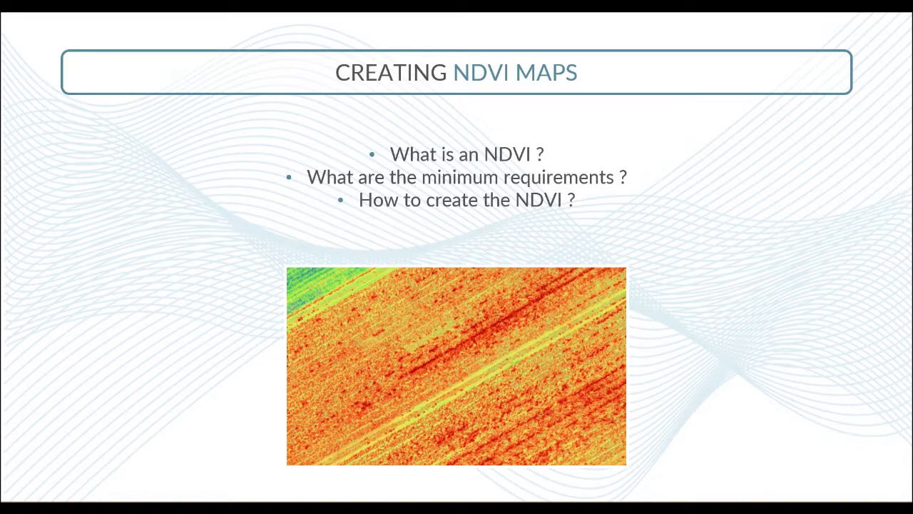